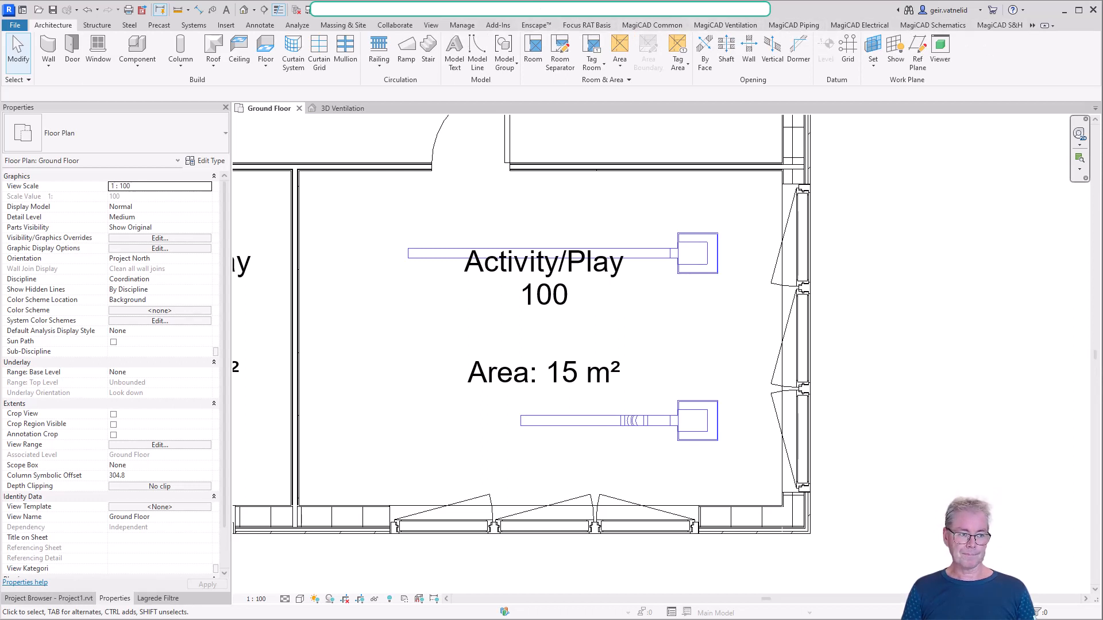
Open the MagiCAD Connect product search
left_click(1033, 26)
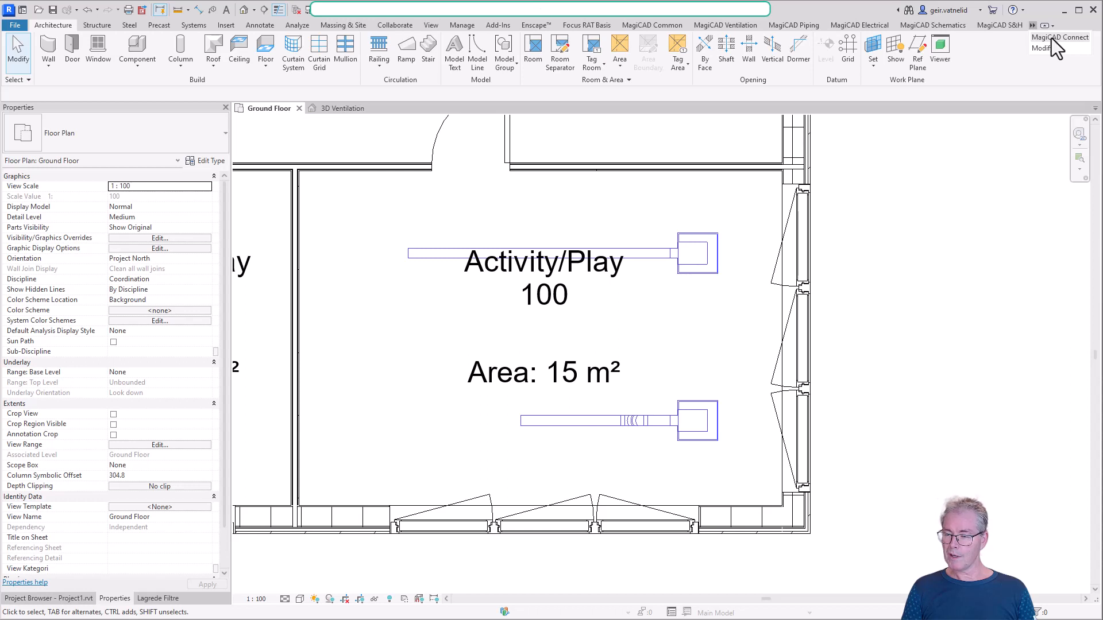
left_click(1051, 37)
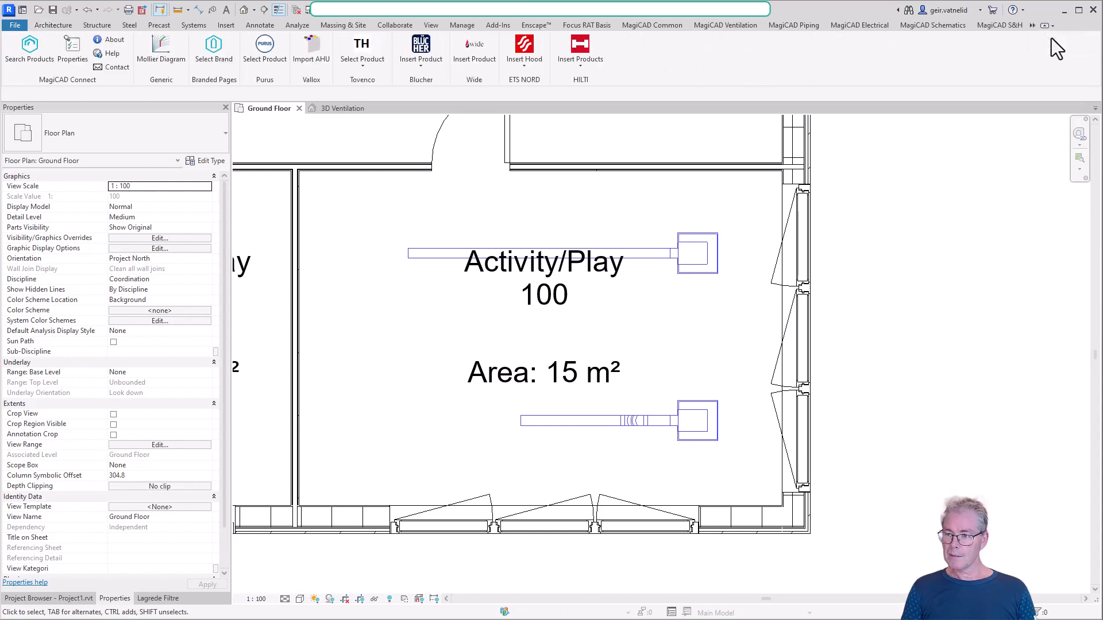
left_click(33, 48)
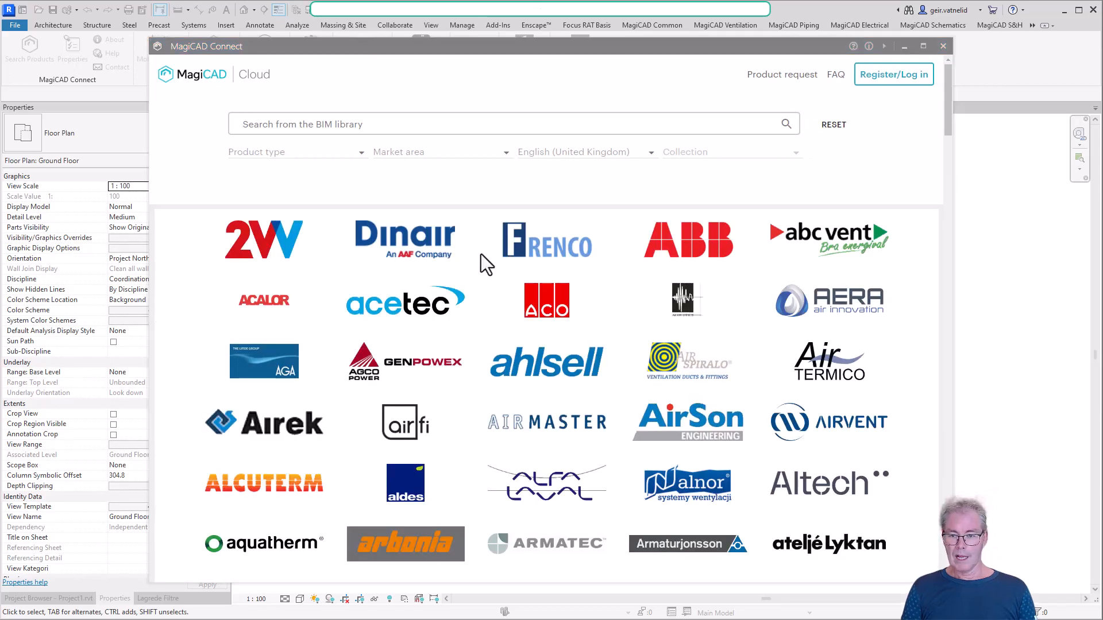
Browse the manufacturers offered in the MagiCAD Cloud library and return to the search field
scroll(607, 277, "down", 2)
scroll(606, 276, "down", 6)
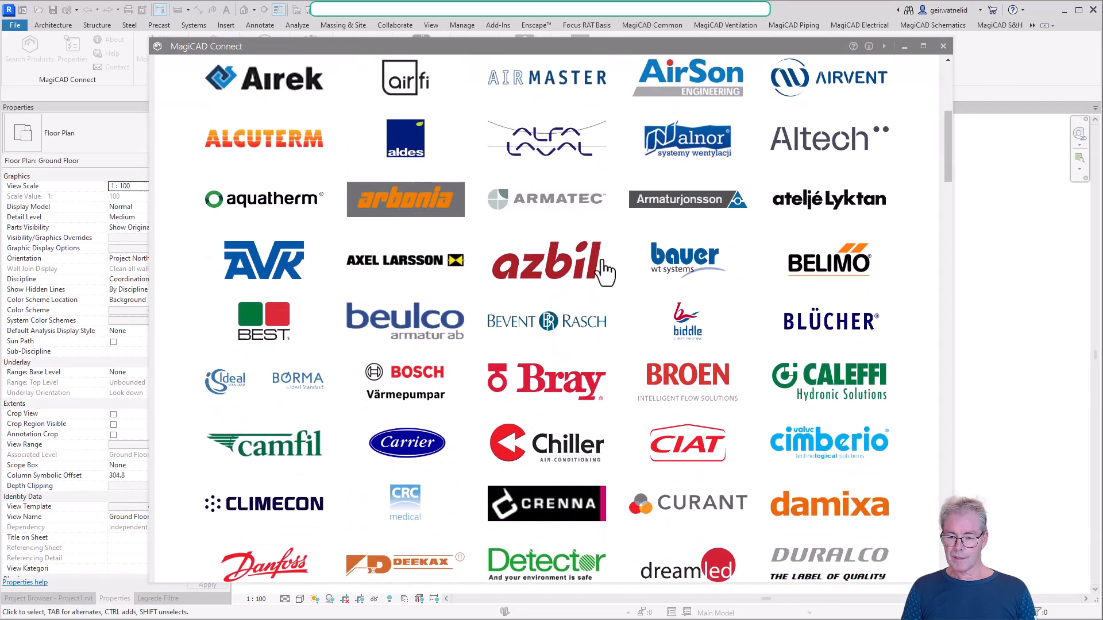
scroll(602, 267, "down", 8)
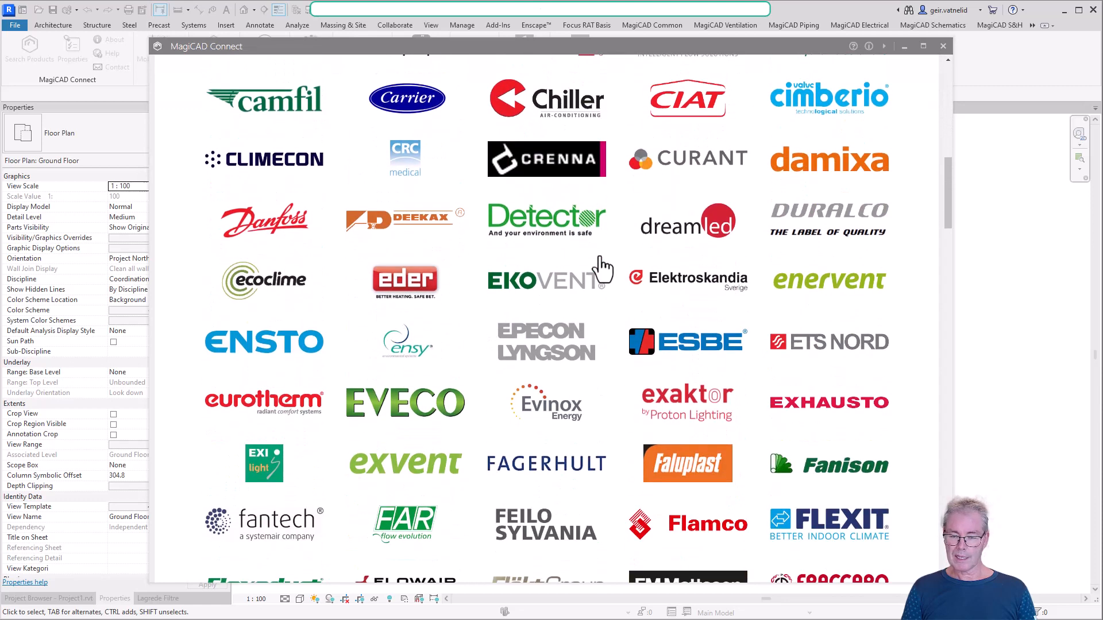
scroll(602, 267, "down", 1)
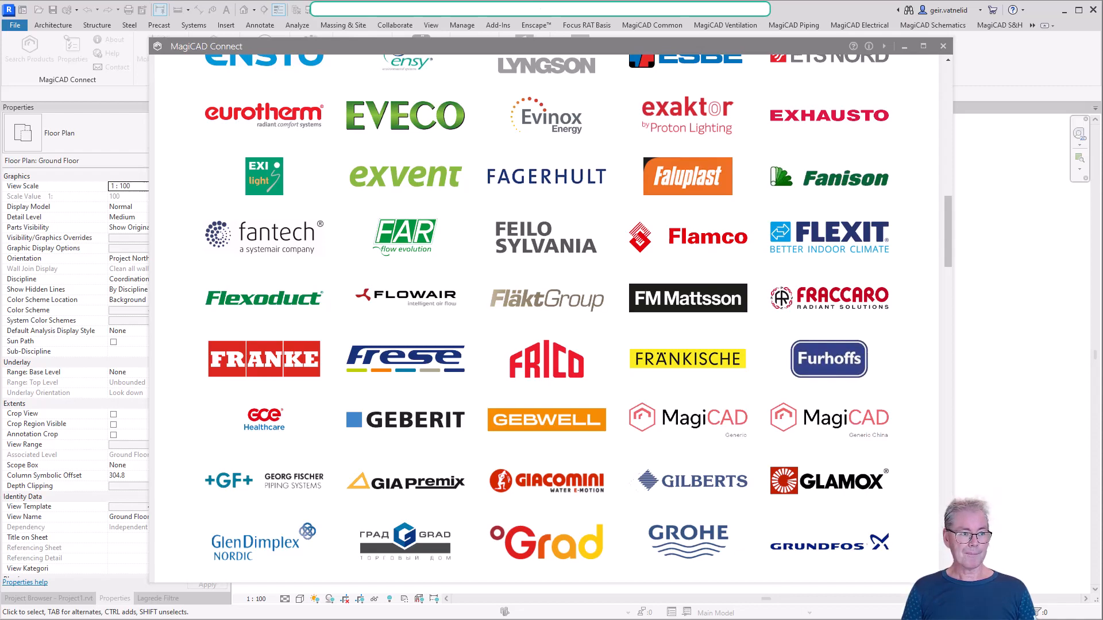
scroll(499, 308, "up", 15)
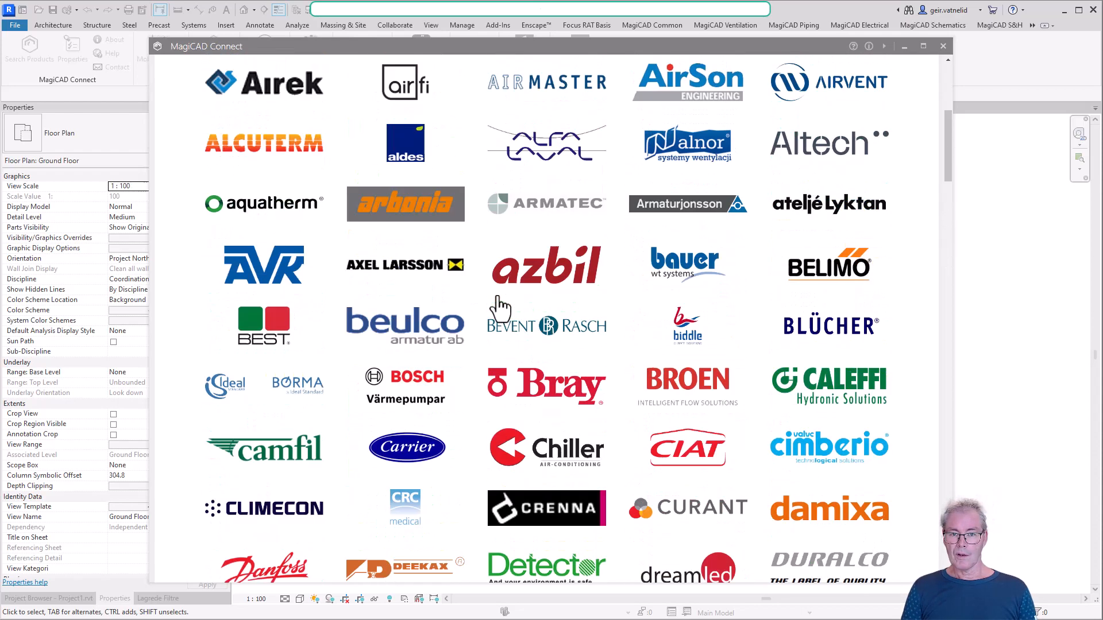
scroll(497, 297, "up", 1)
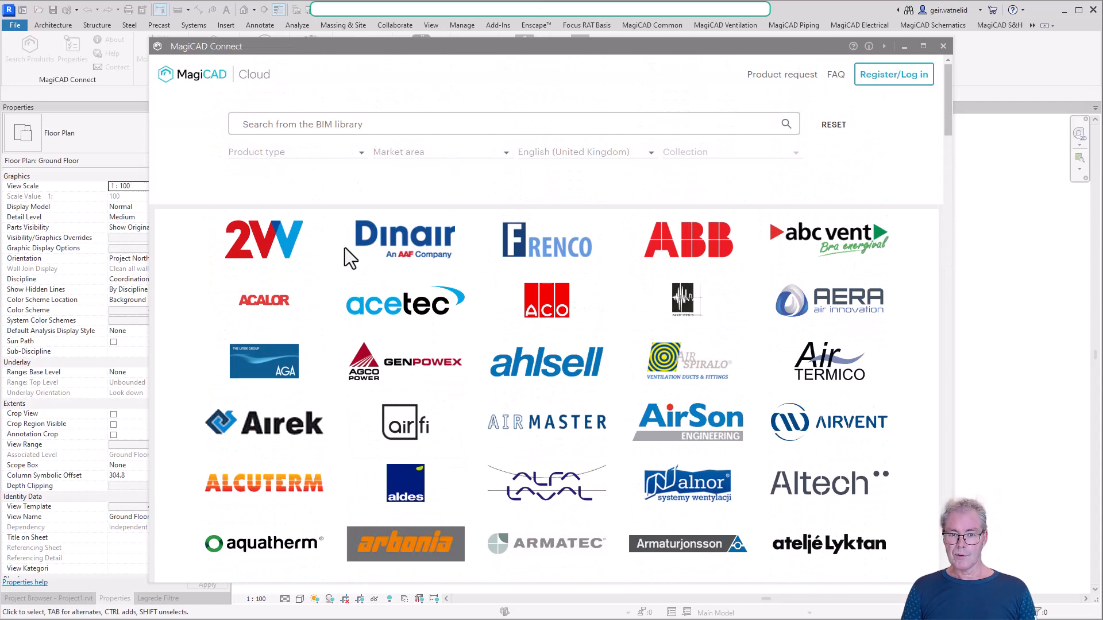
Try searching the BIM library for "valve" and for "air ter", clearing each search term
left_click(294, 124)
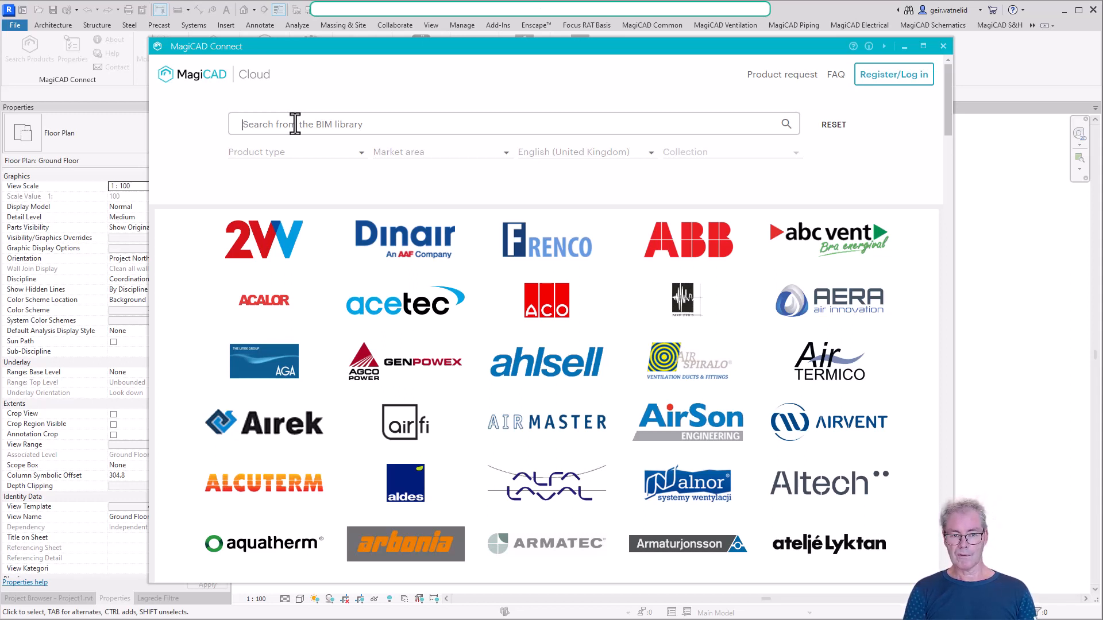
type("valve")
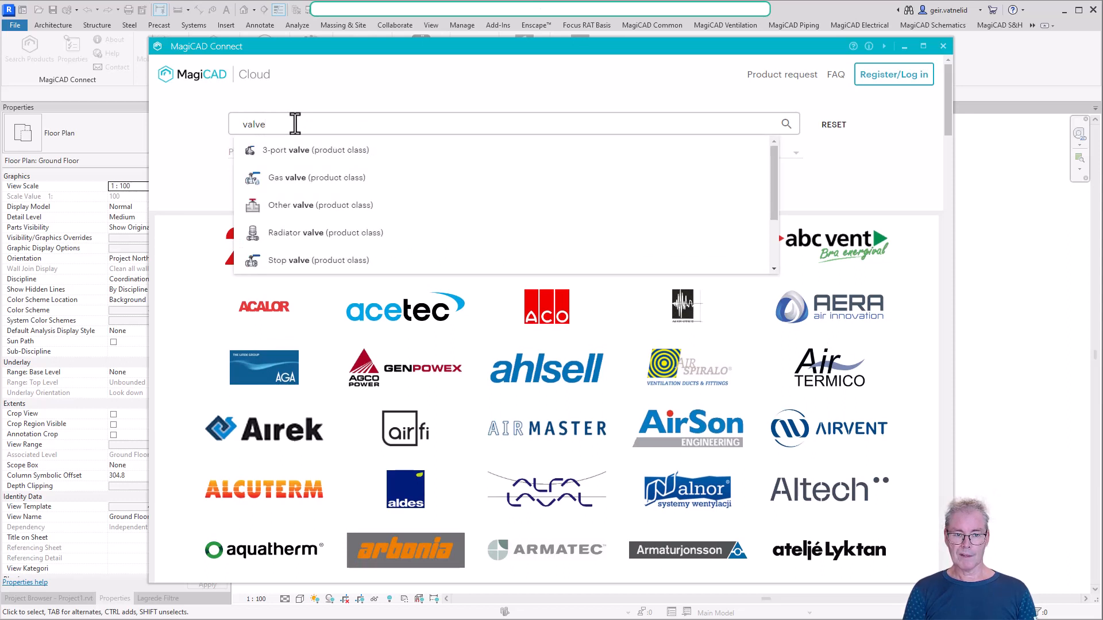
key("BackSpace")
key("BackSpace")
key("BackSpace")
key("BackSpace")
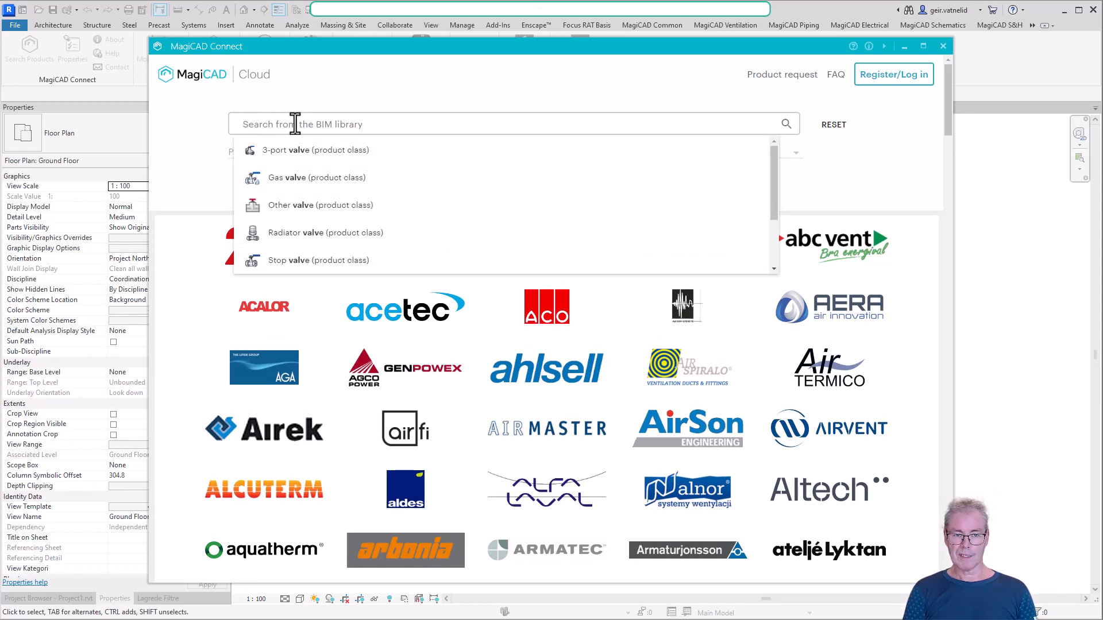
type("air ter")
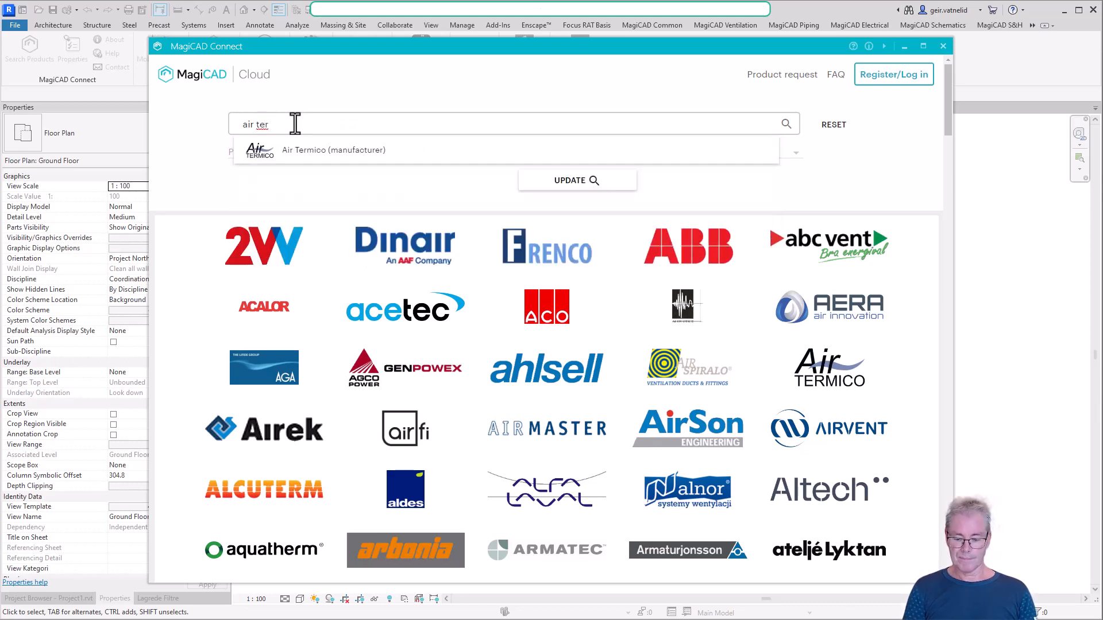
key("BackSpace")
key("BackSpace")
key("BackSpace")
key("BackSpace")
key("BackSpace")
key("BackSpace")
key("BackSpace")
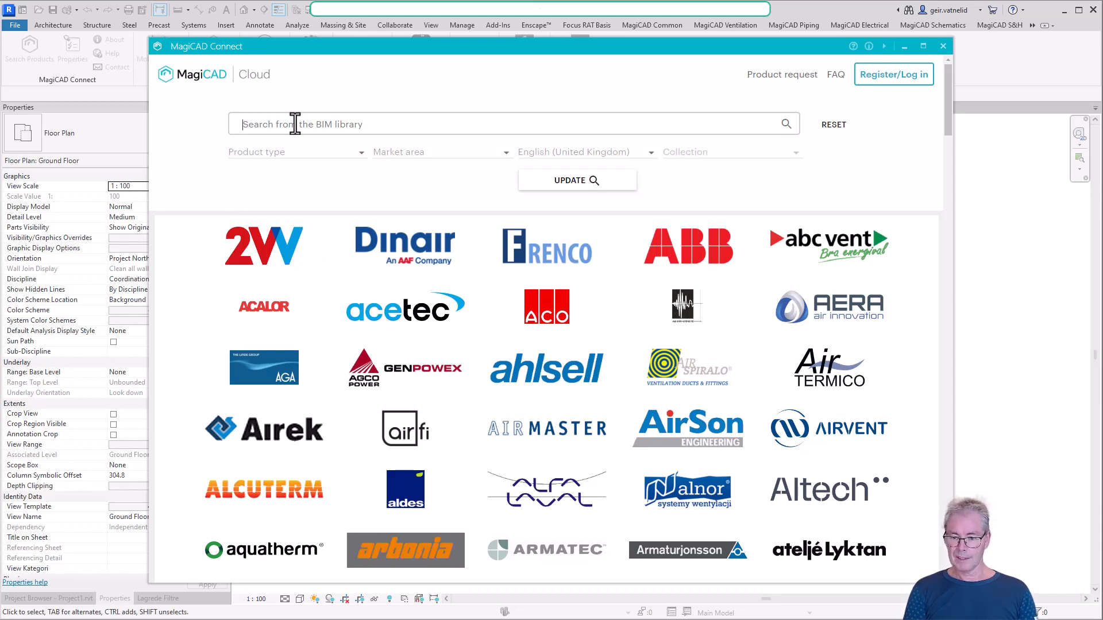
Search the BIM library for "flexit" and filter the products by the manufacturer Flexit
type("flexit")
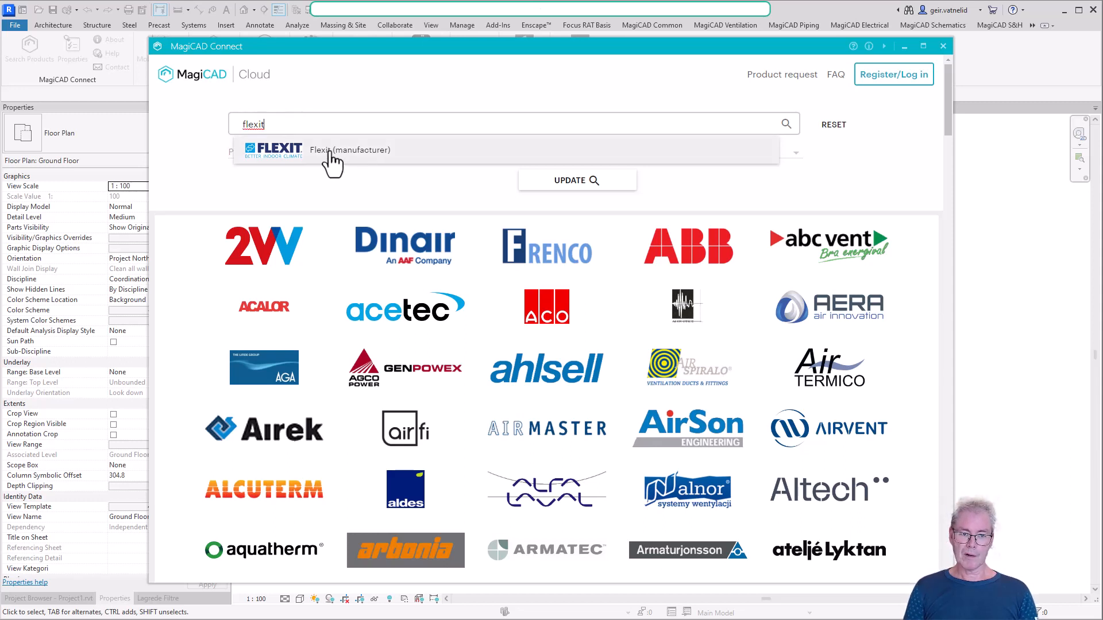
left_click(332, 150)
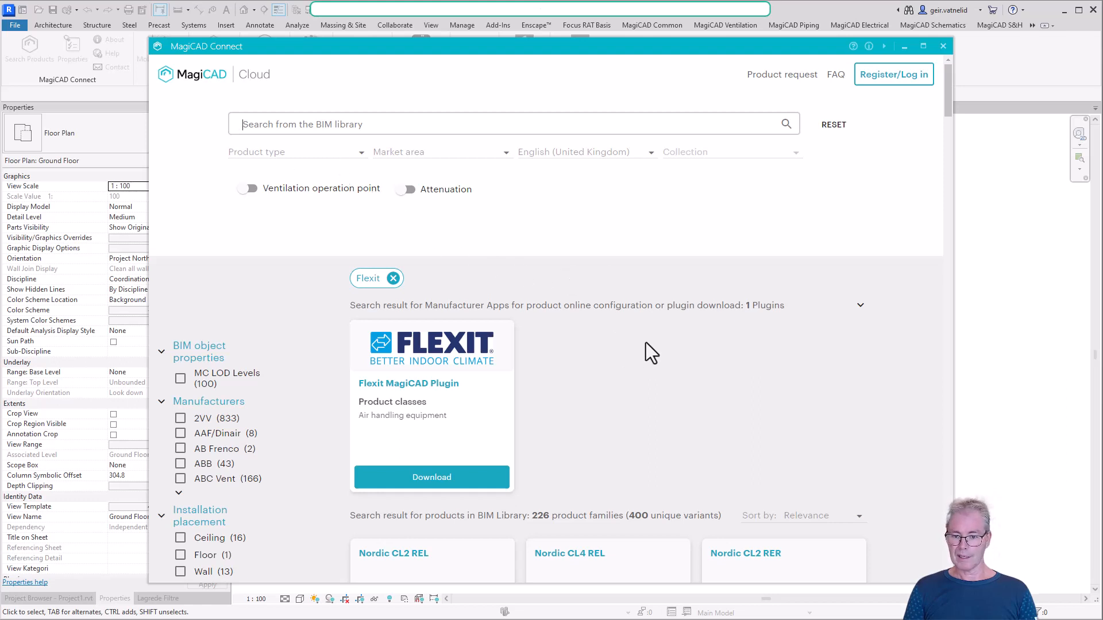
Browse the Flexit products and insert the ProNordic L350R Water battery Right - Top exhaust air handling unit
scroll(646, 342, "down", 4)
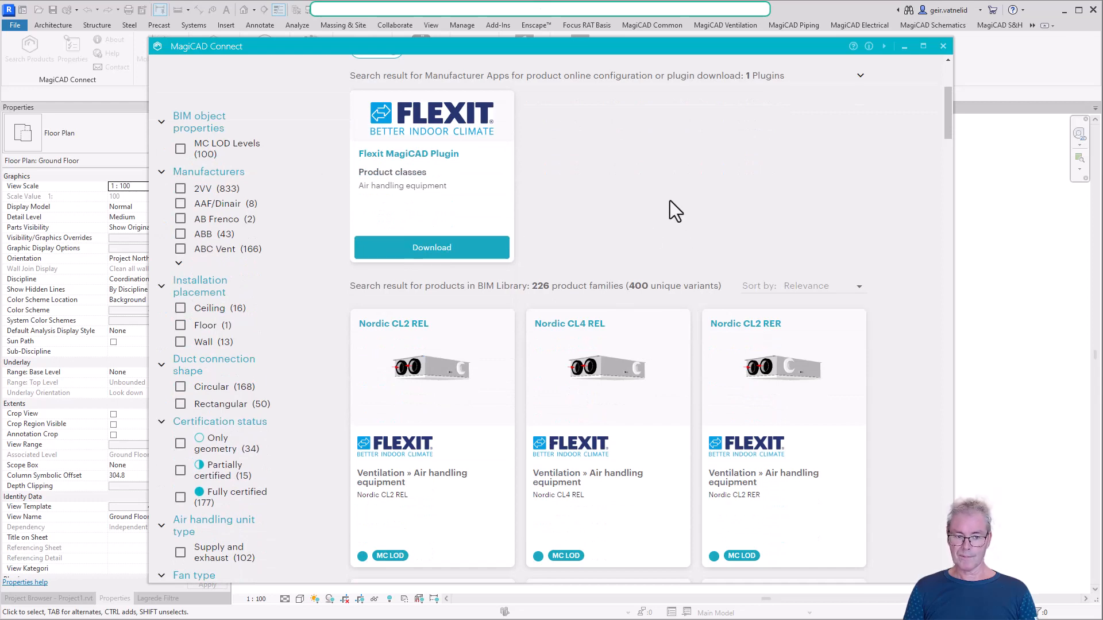
scroll(675, 211, "down", 9)
mouse_move(669, 201)
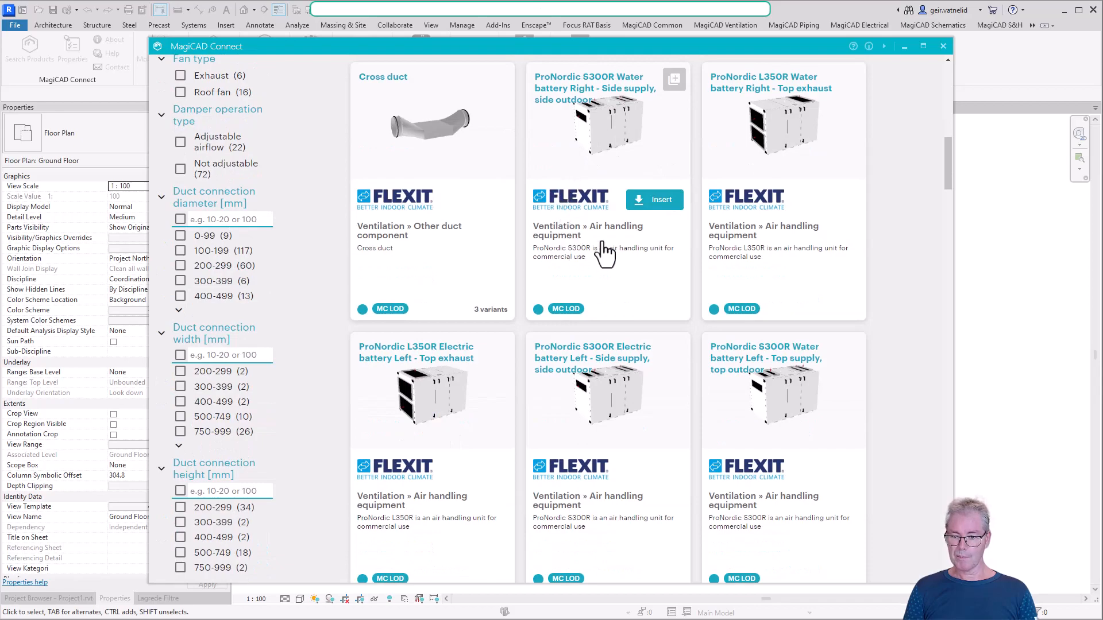
scroll(604, 253, "down", 18)
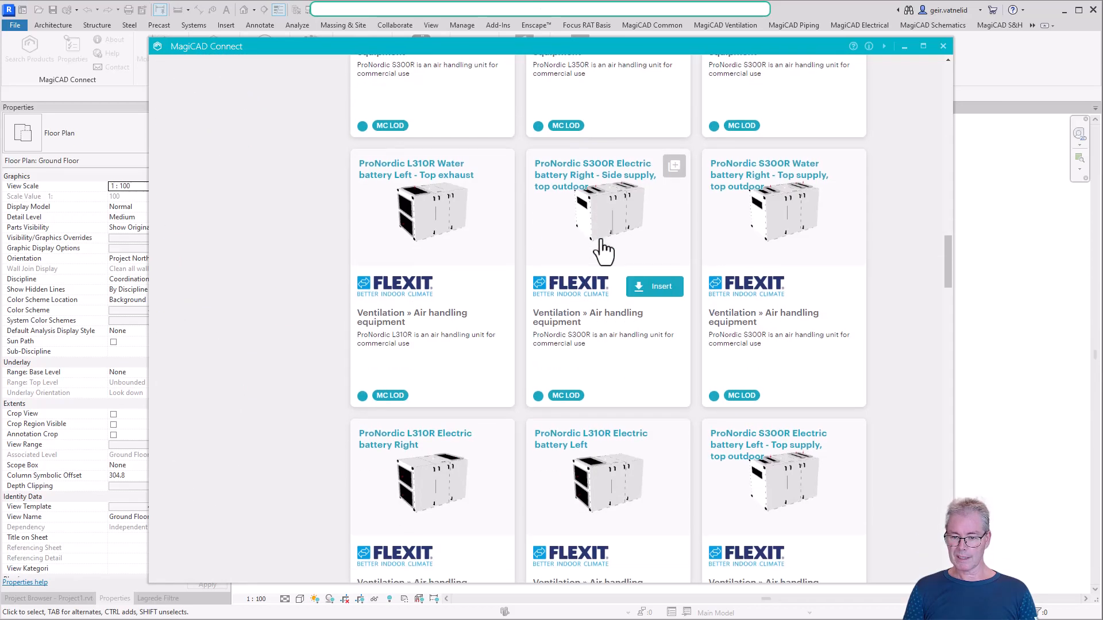
scroll(604, 251, "down", 15)
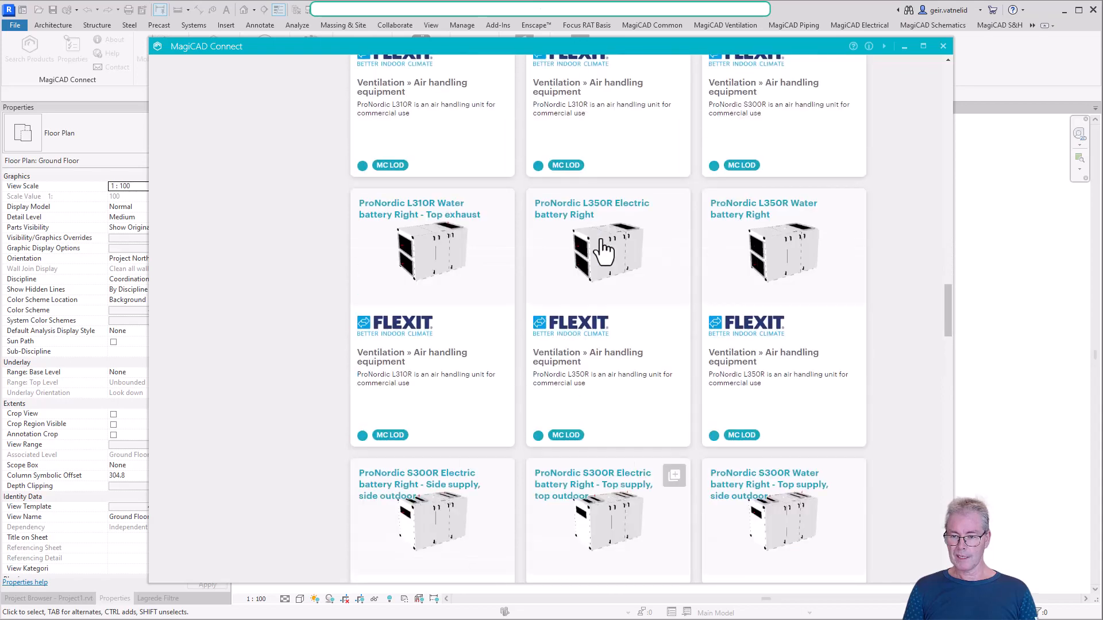
scroll(605, 251, "up", 15)
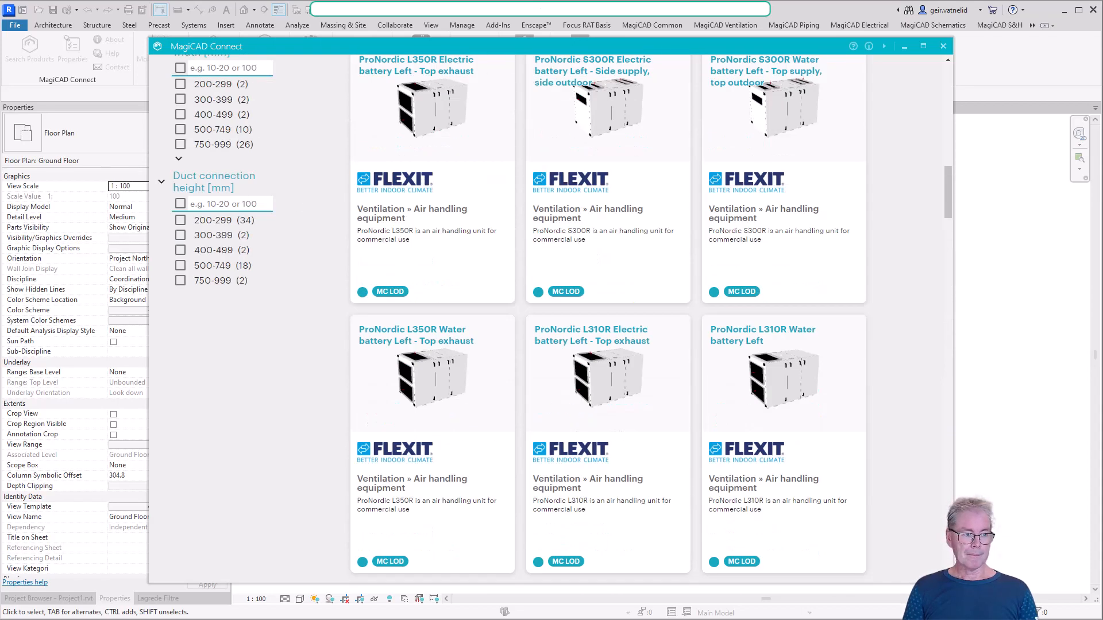
scroll(637, 201, "up", 5)
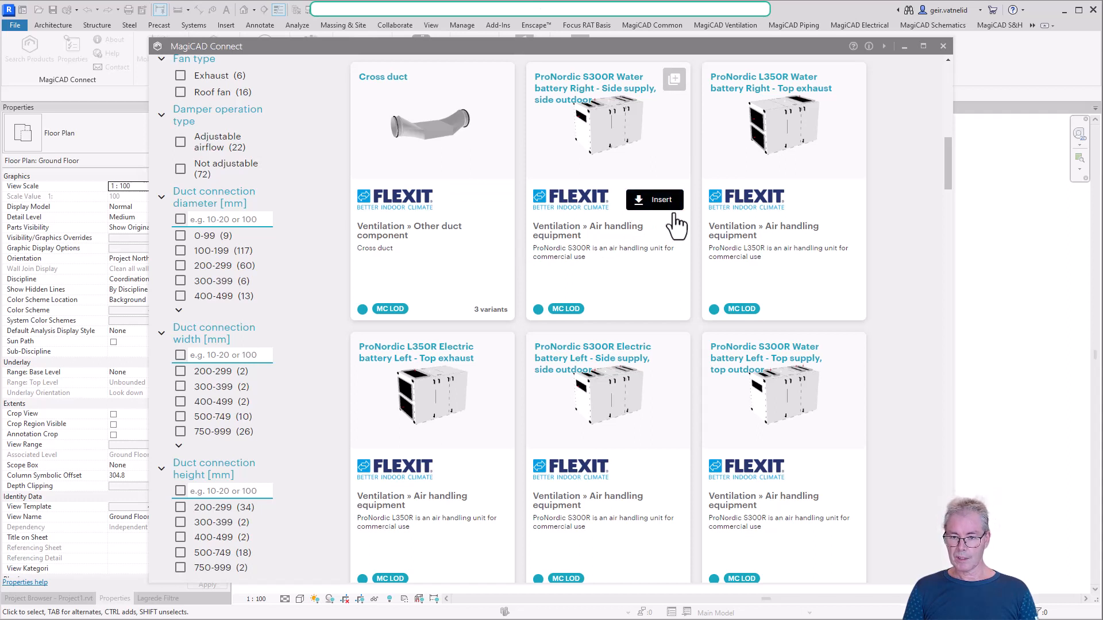
mouse_move(768, 239)
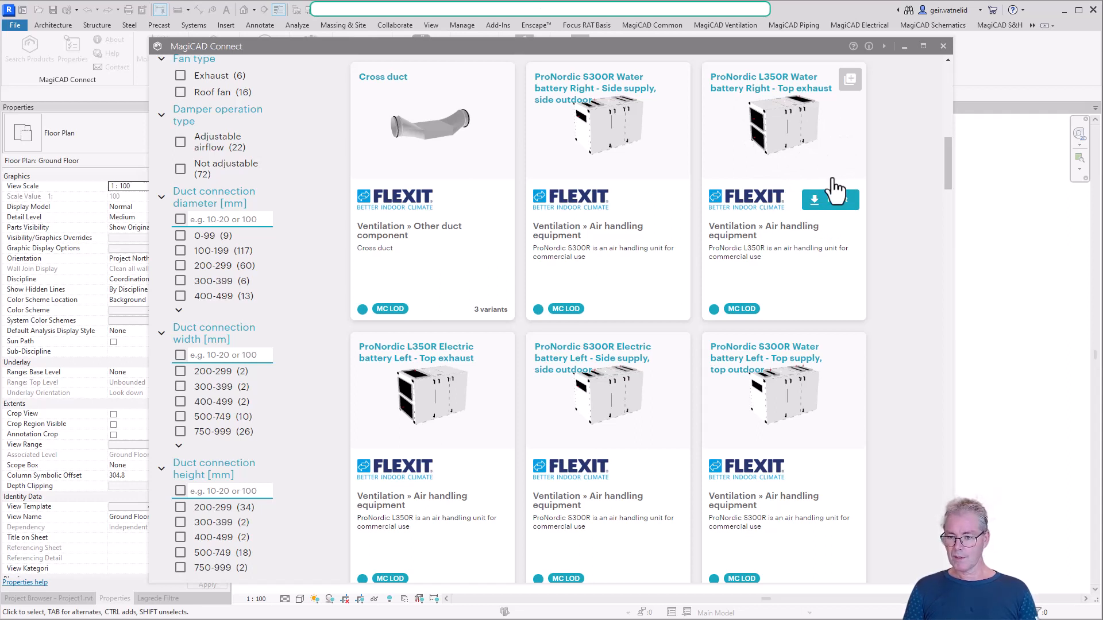
left_click(831, 212)
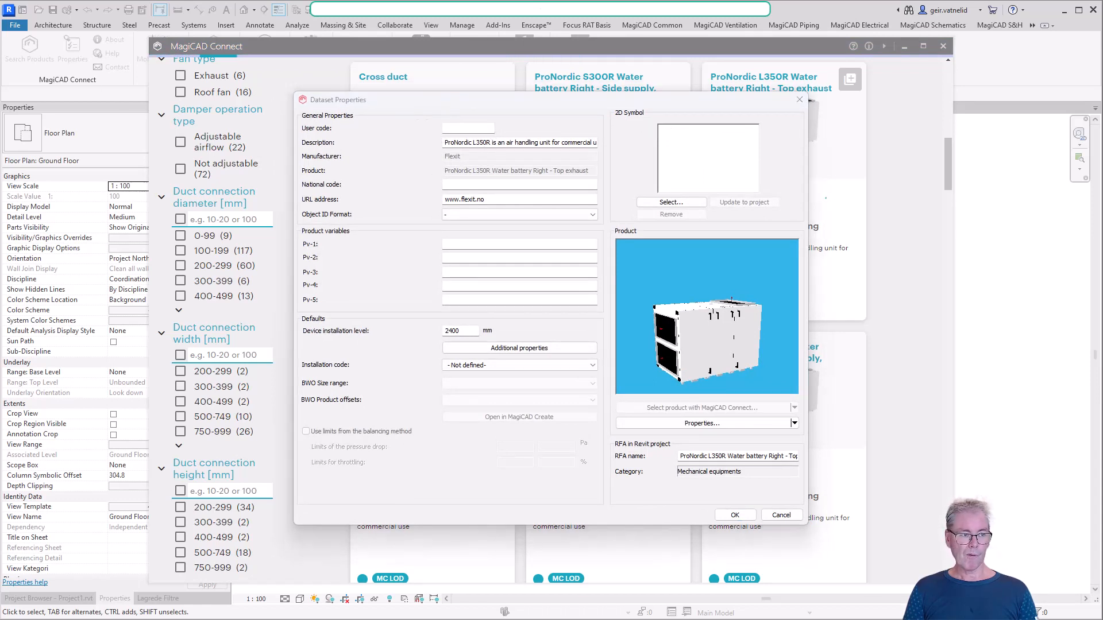
Set the air handling unit's user code to FL-01 in its dataset properties
left_click(453, 128)
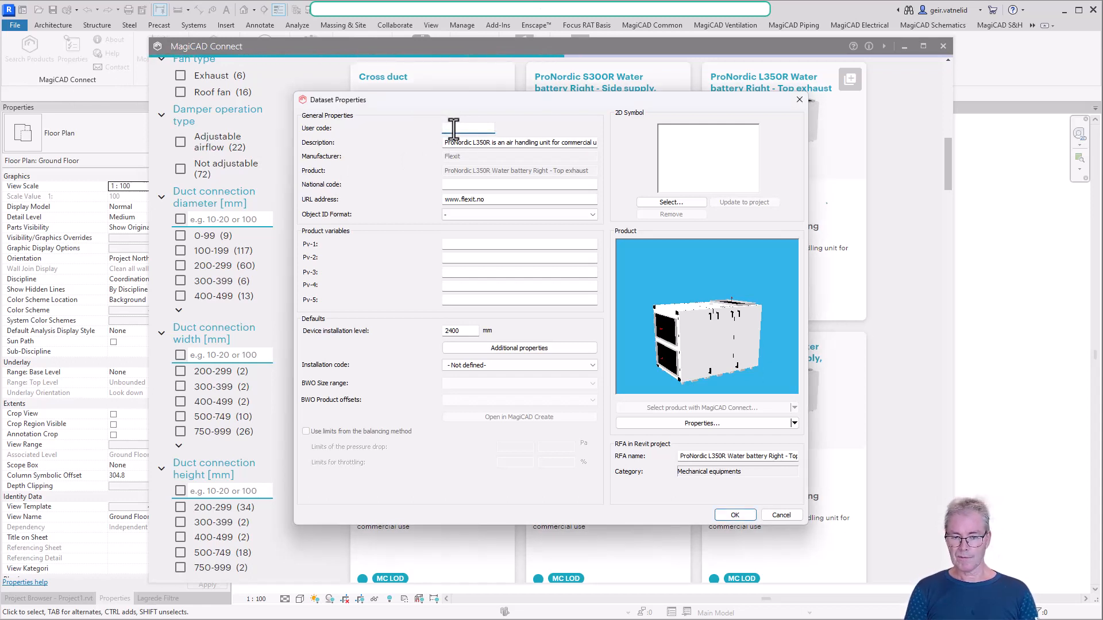
type("Fl")
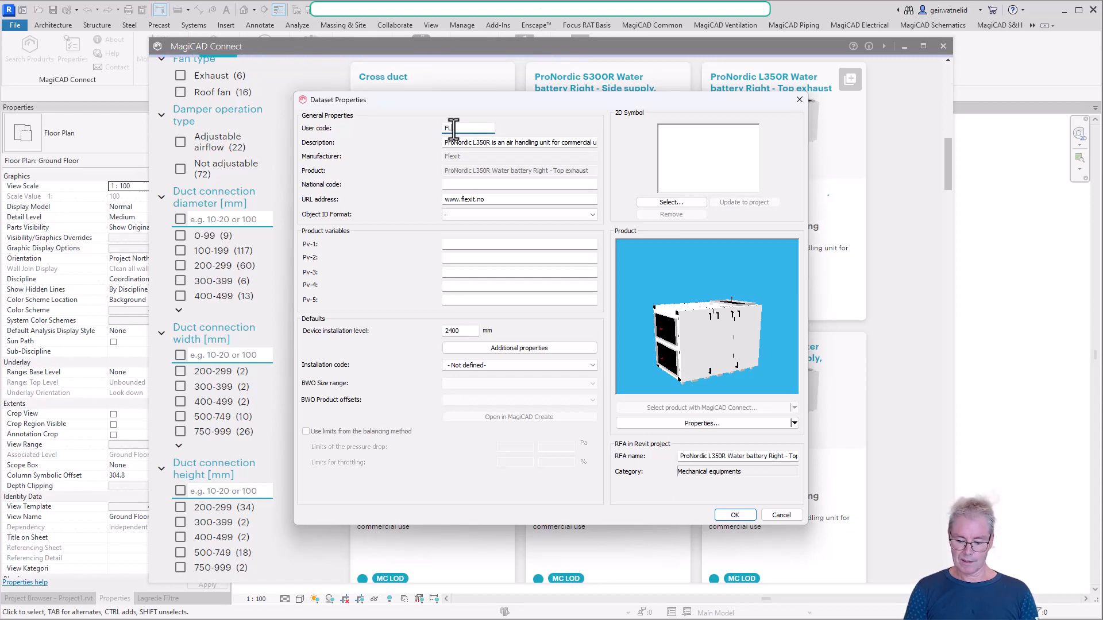
type("101")
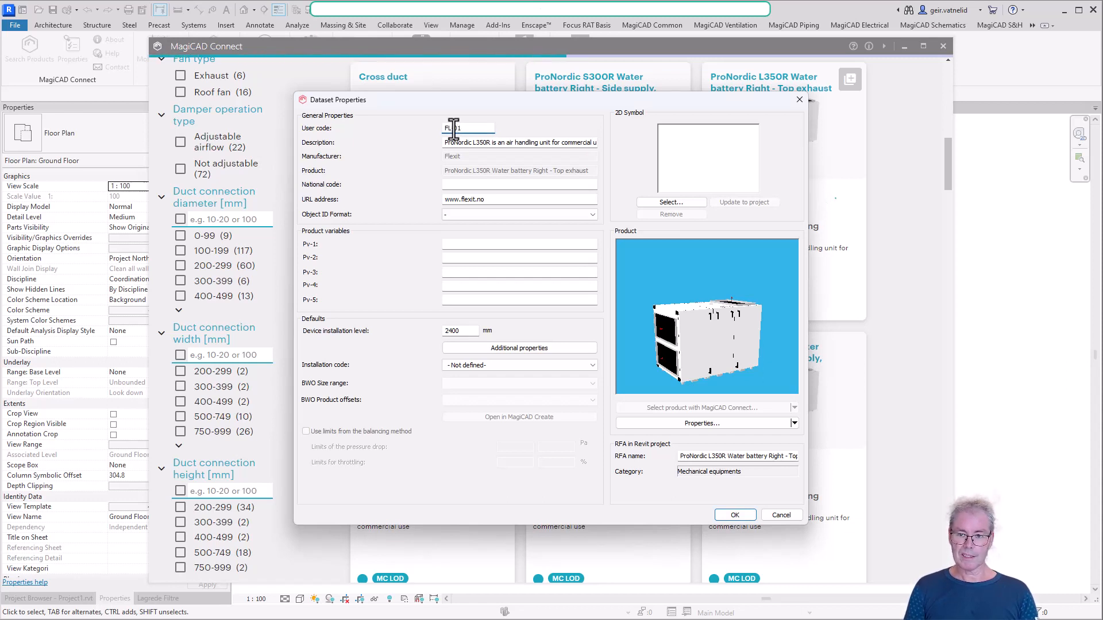
Limit the symbol series to GEN and assign the square-framed Fan symbol with the inner triangle as the unit's 2D symbol
left_click(678, 204)
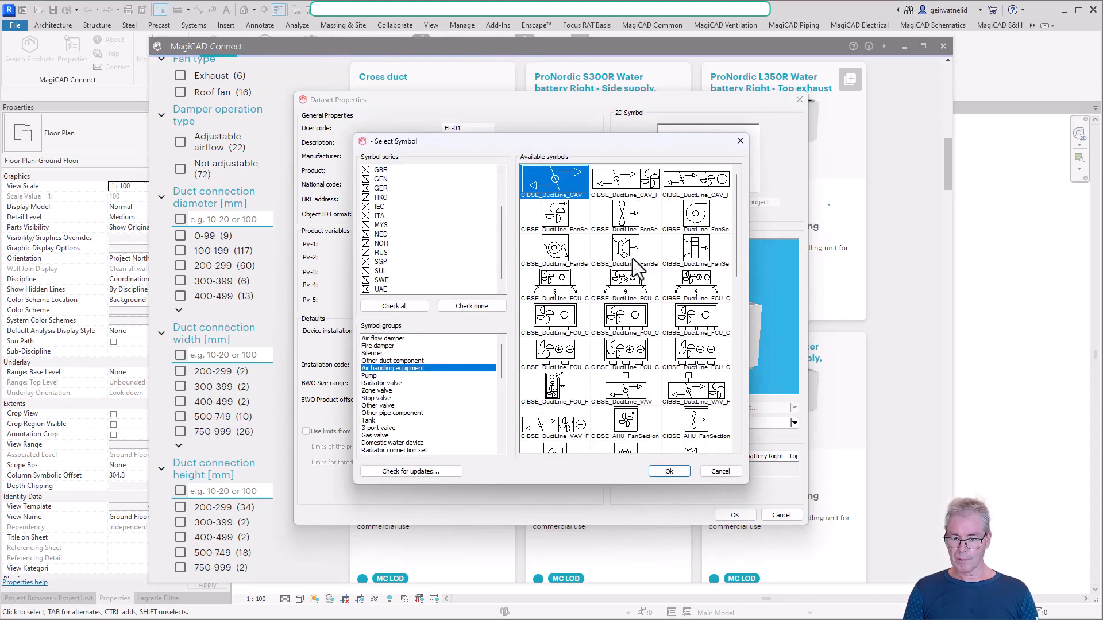
scroll(640, 315, "down", 2)
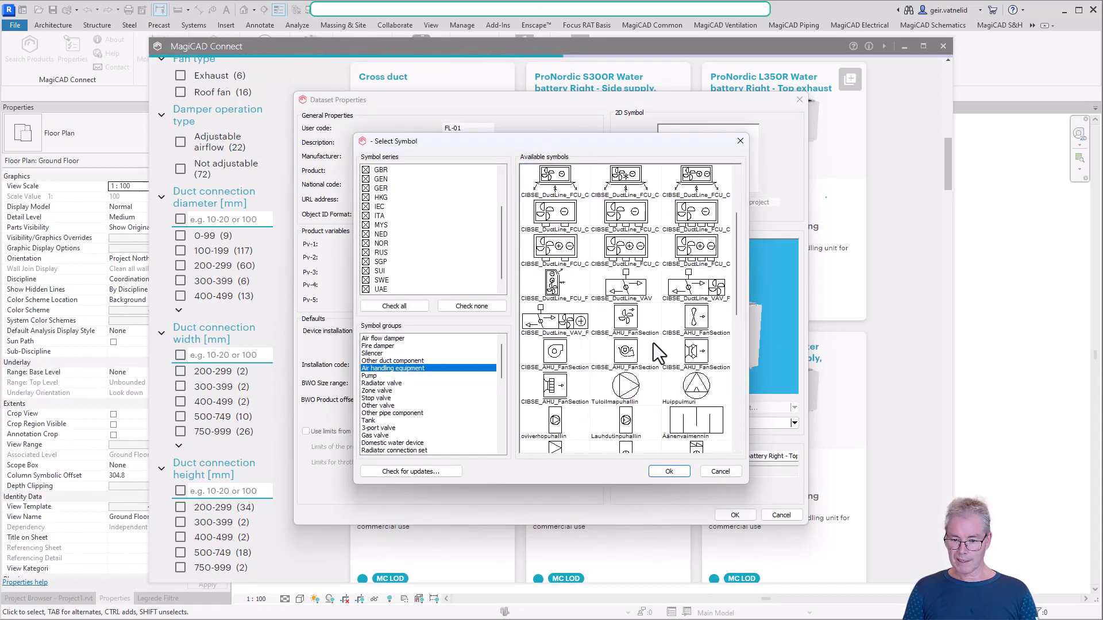
scroll(639, 339, "down", 3)
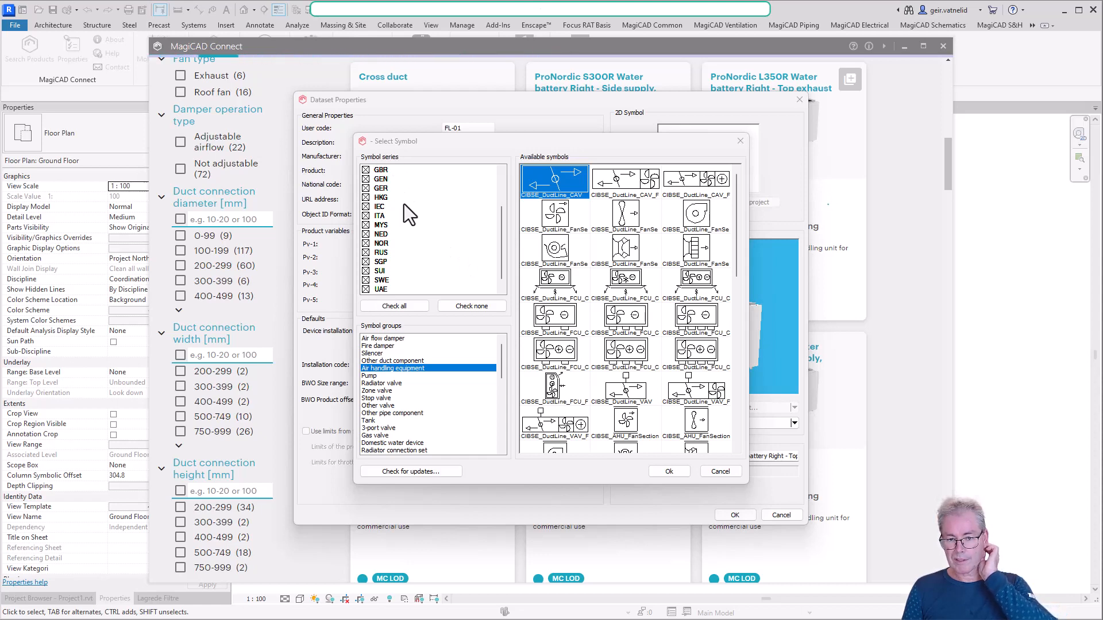
left_click(474, 309)
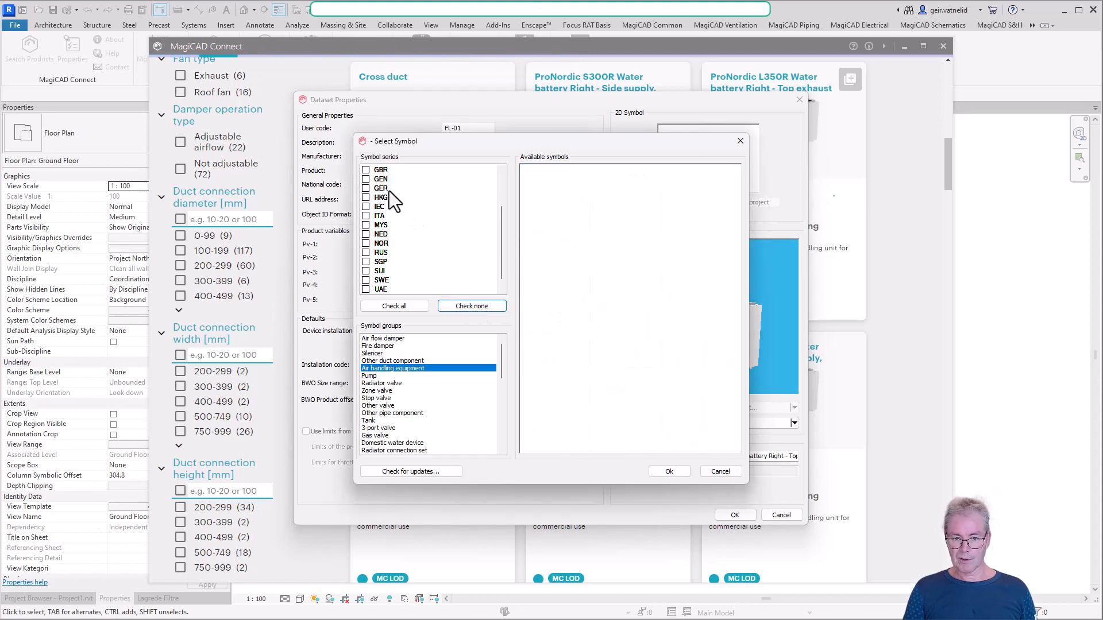
left_click(366, 179)
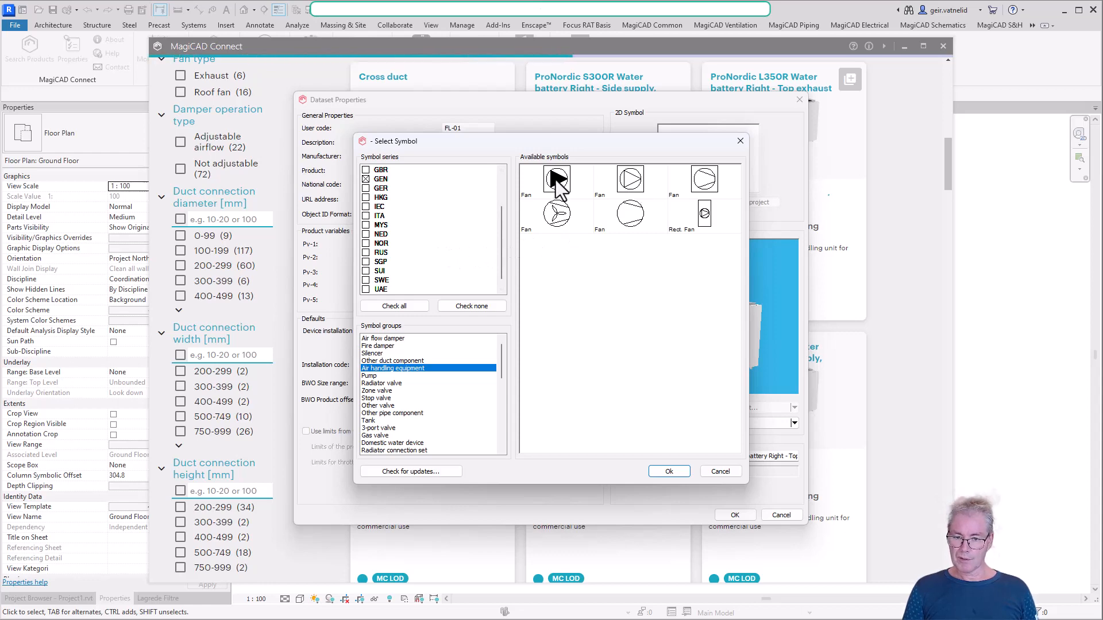
left_click(626, 184)
left_click(670, 472)
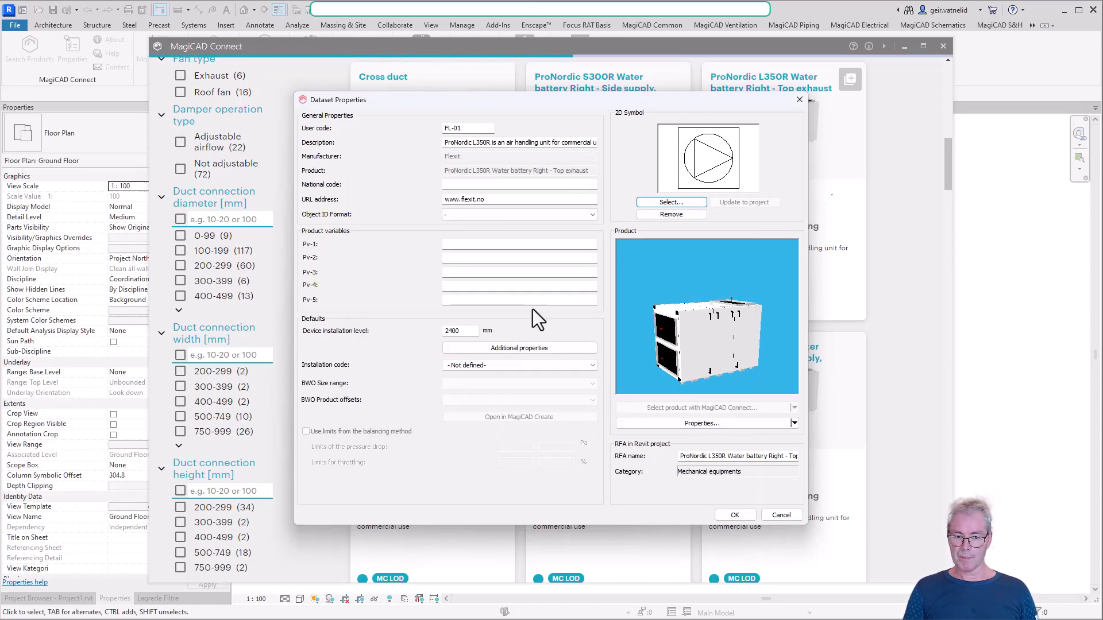
Set the device installation level to 0 mm and accept the dataset properties
double_click(466, 330)
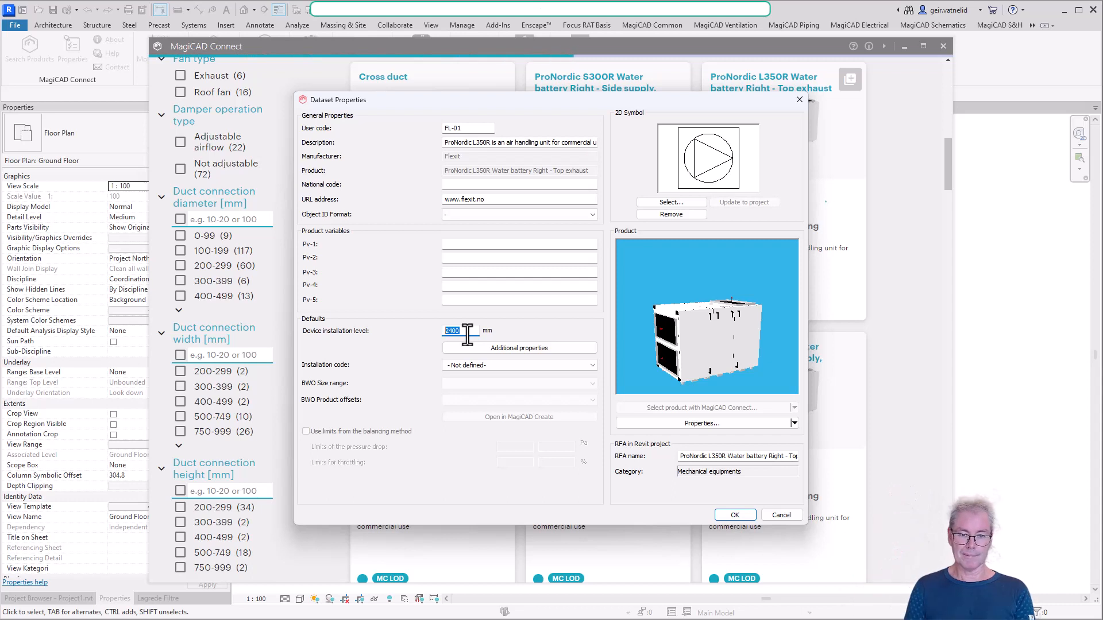
type("0")
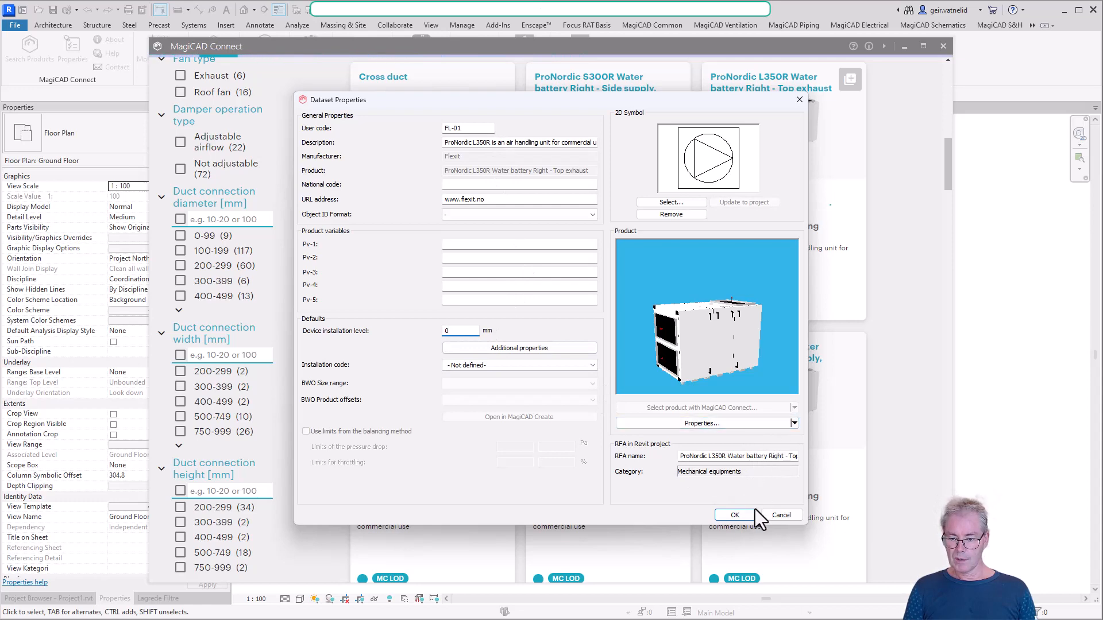
left_click(736, 515)
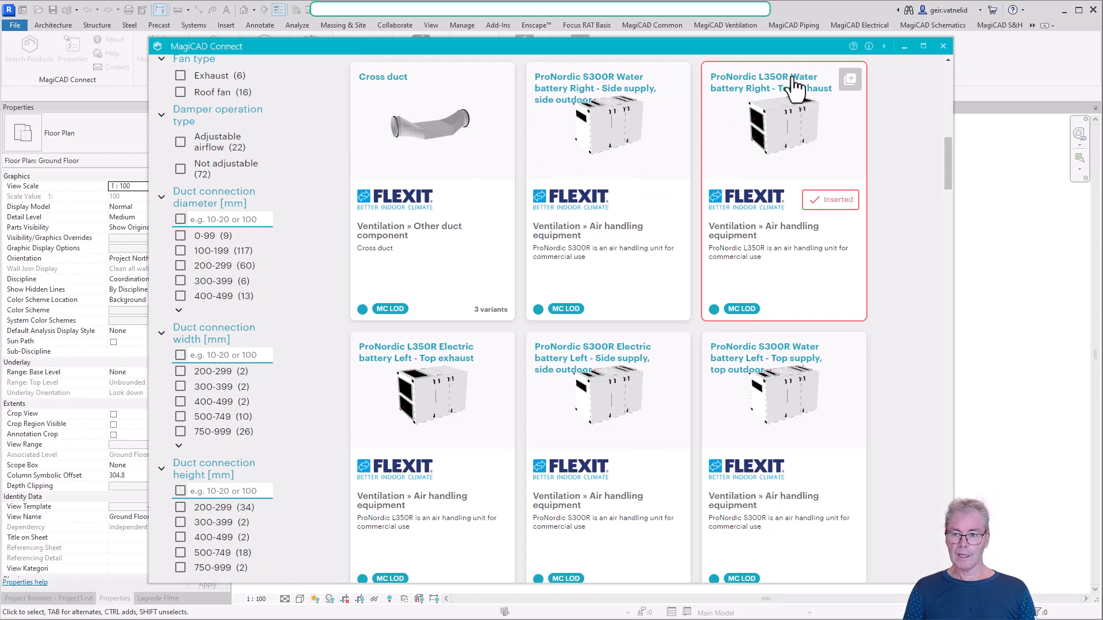
Close MagiCAD Connect, open the 1. Floor plan of the Coordination views and save the project
left_click(941, 48)
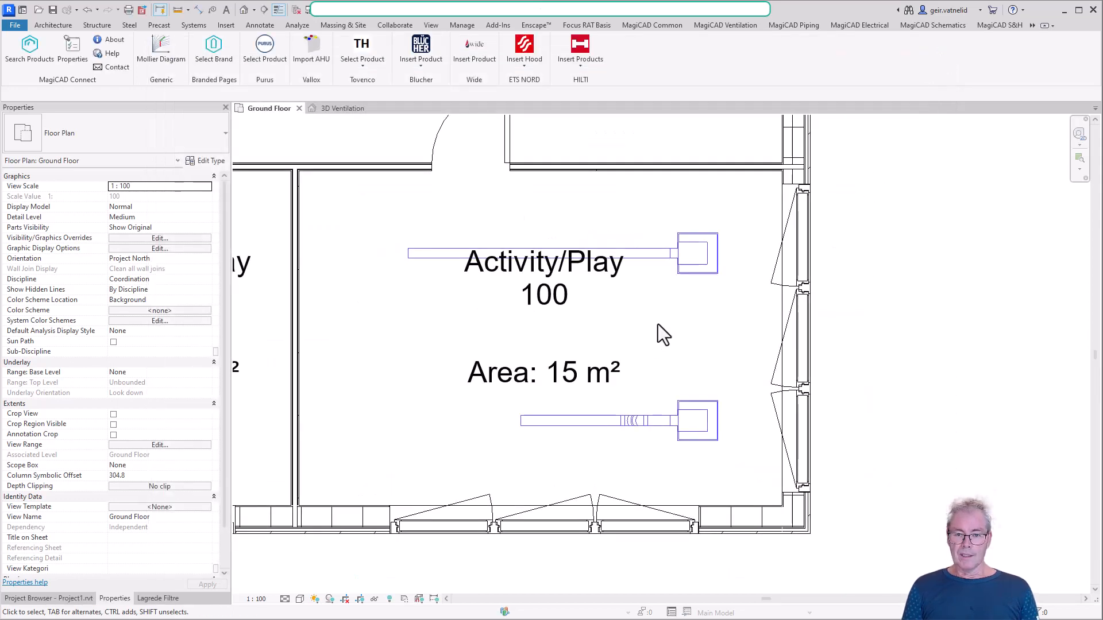
scroll(657, 324, "down", 3)
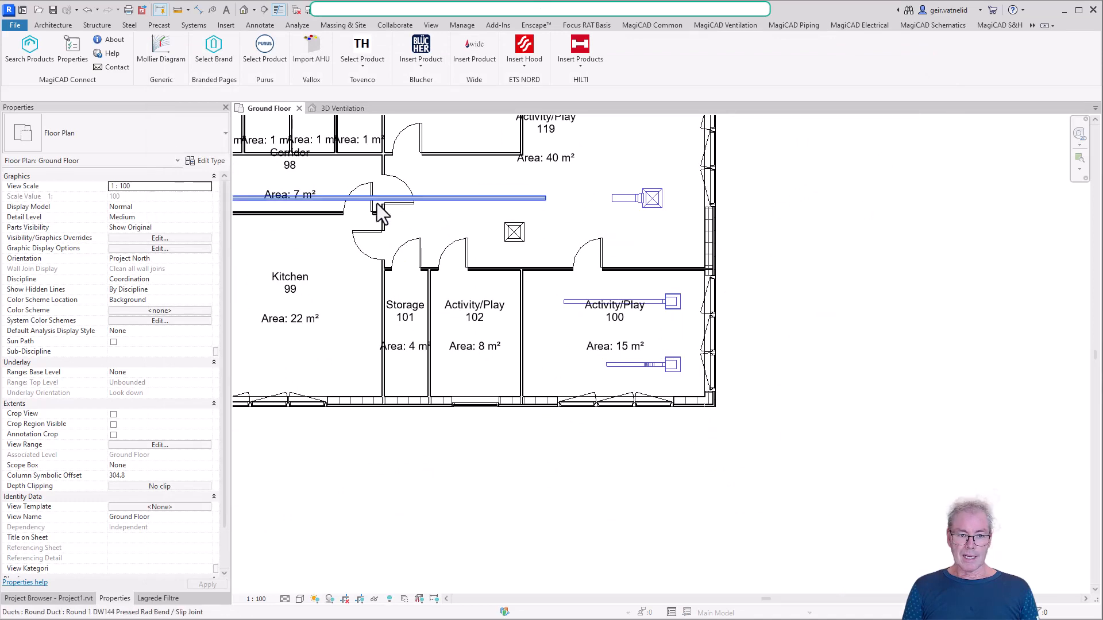
left_click(70, 598)
scroll(119, 237, "up", 6)
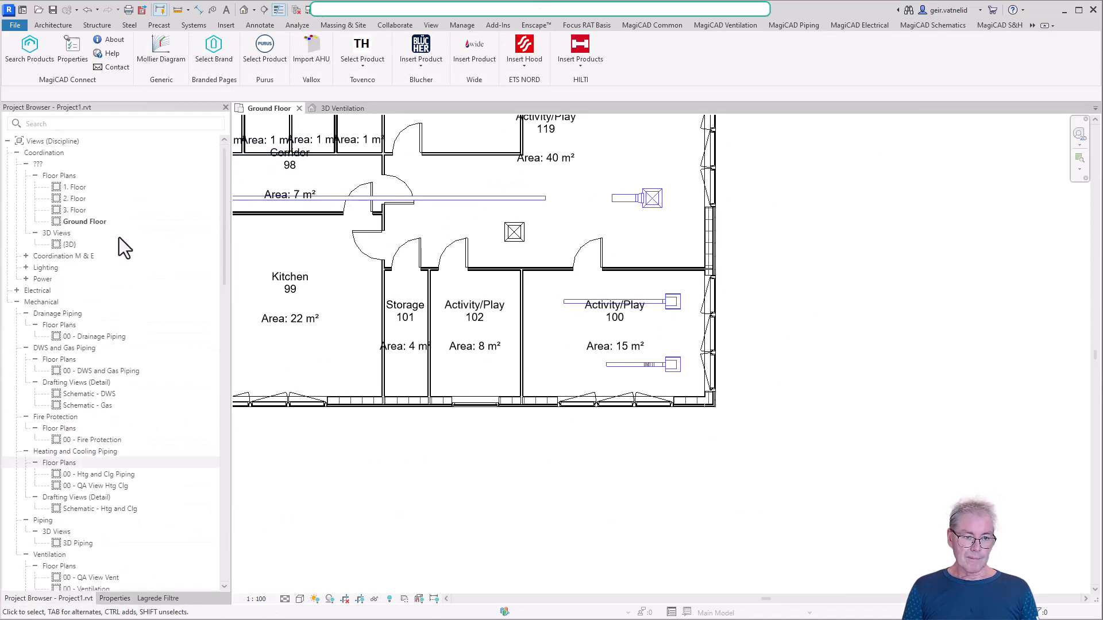
double_click(78, 191)
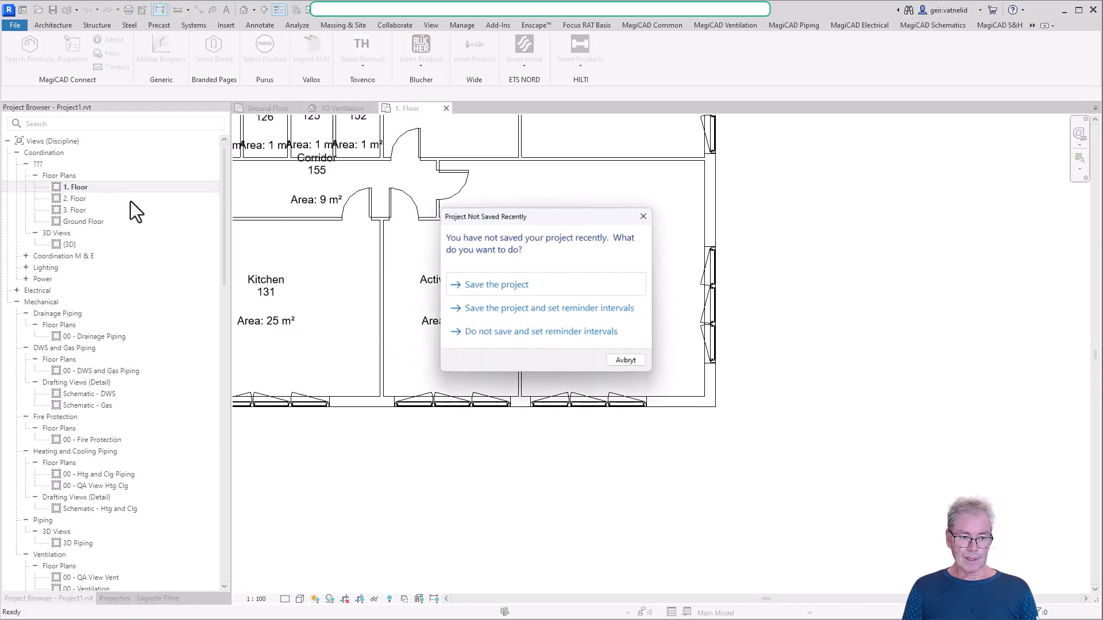
left_click(558, 287)
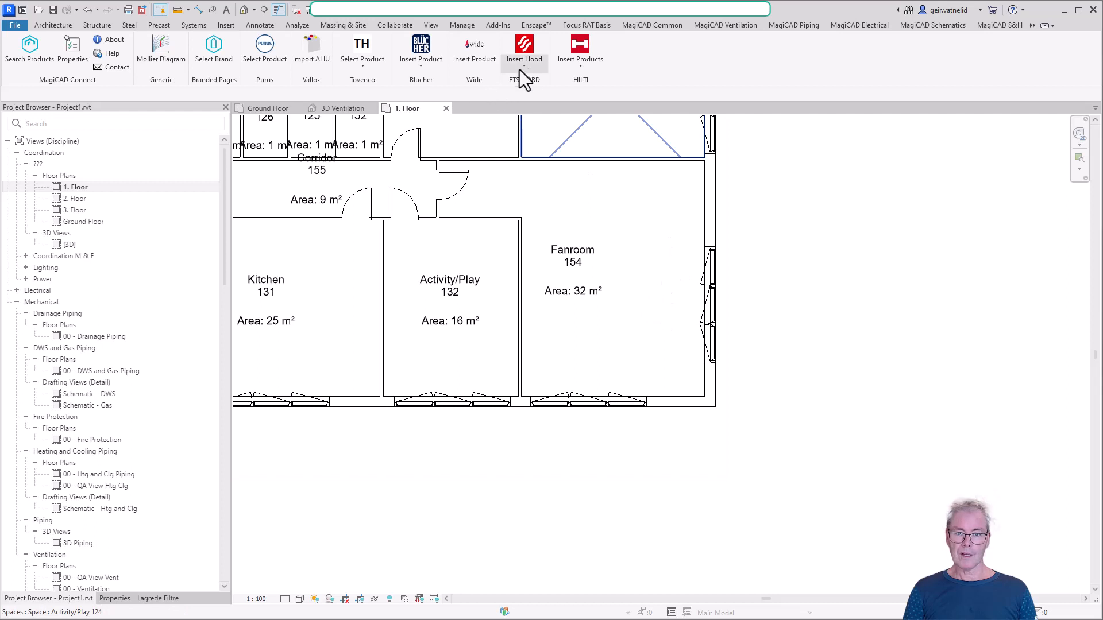
Choose the FL-01 ProNordic L350R Water battery Right - Top exhaust from the dataset's air handling equipment for installation
left_click(725, 25)
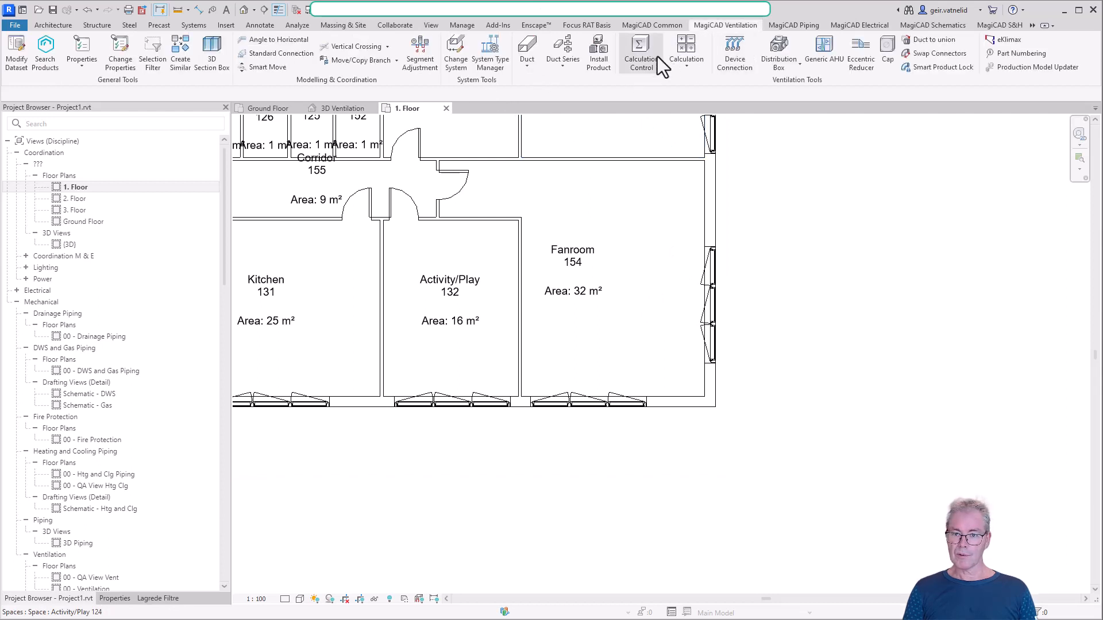
left_click(601, 58)
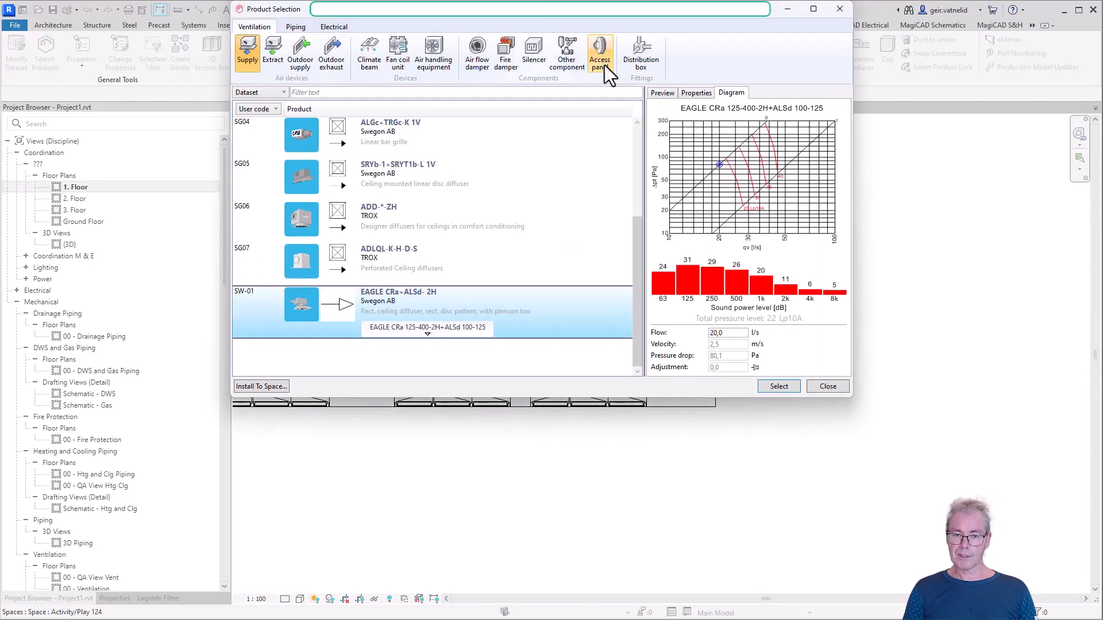
left_click(438, 62)
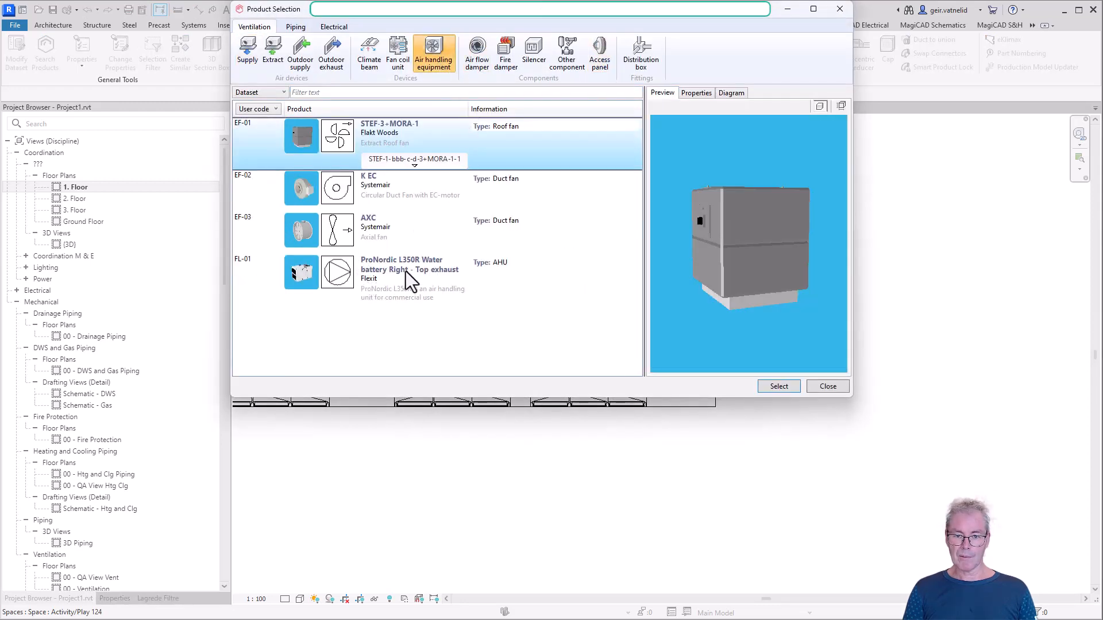
left_click(406, 271)
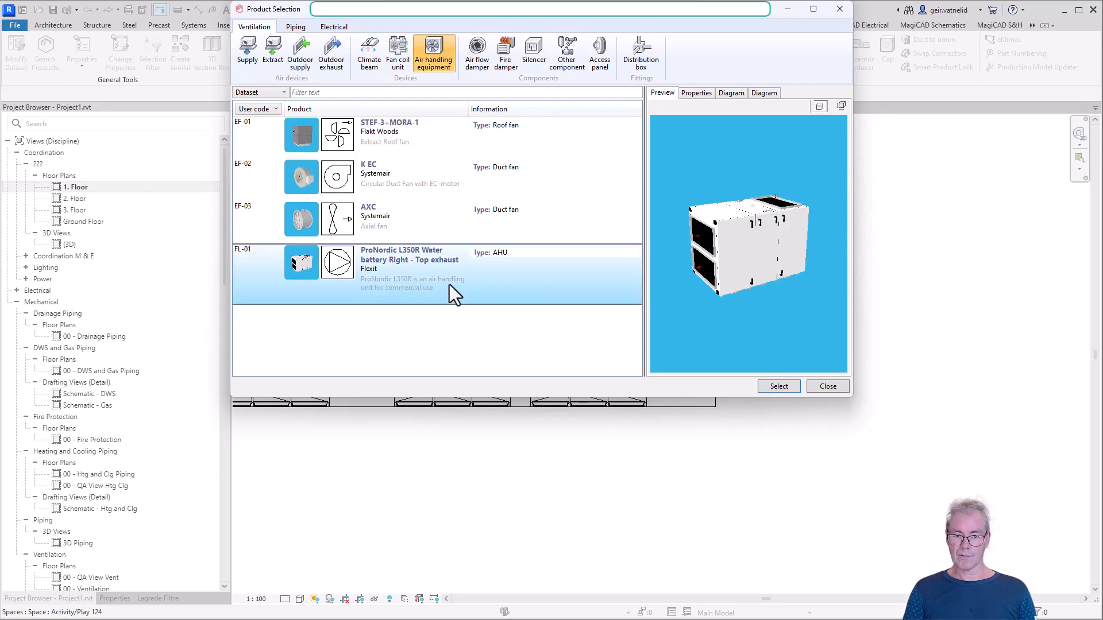
left_click(777, 388)
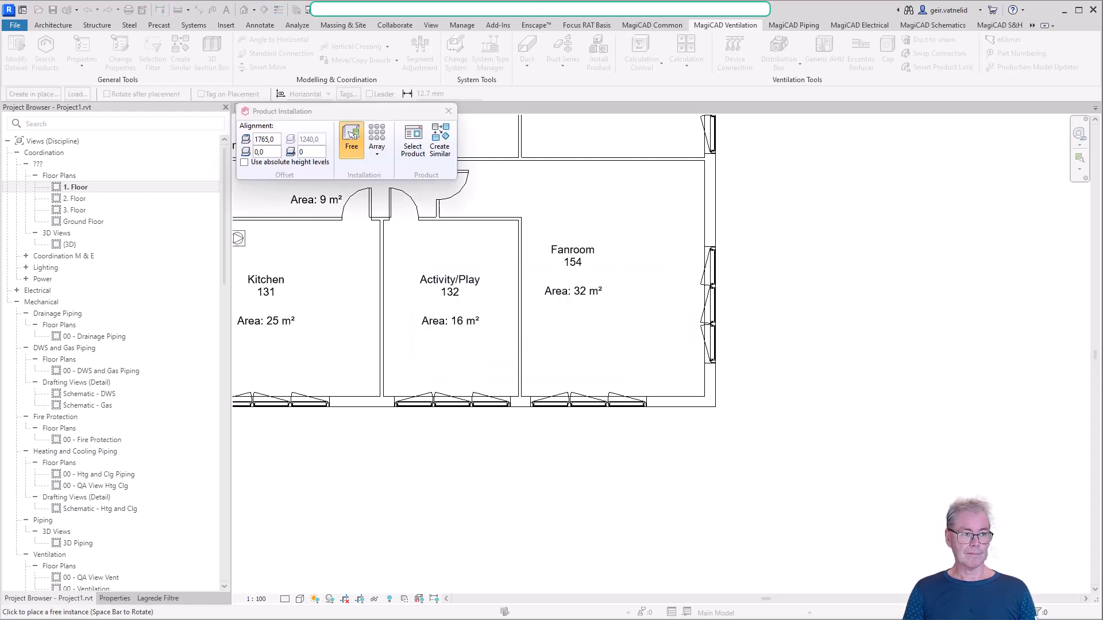
Place the air handling unit freely in Fanroom 154 near the outer window wall and set the plan's detail level to Fine
mouse_move(405, 183)
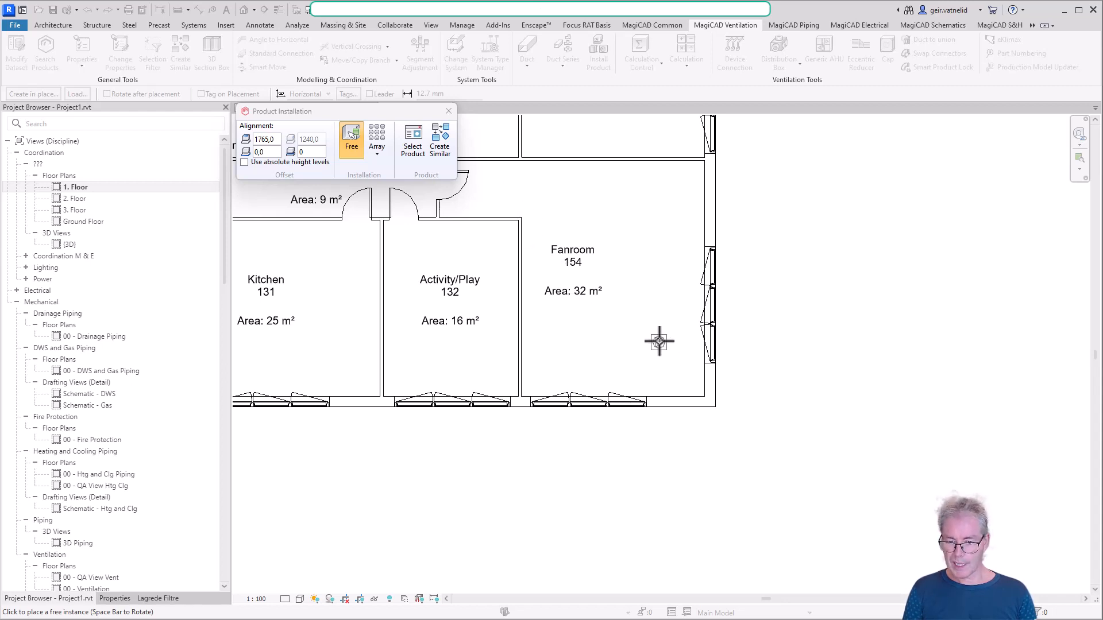
scroll(657, 338, "up", 2)
scroll(667, 360, "up", 2)
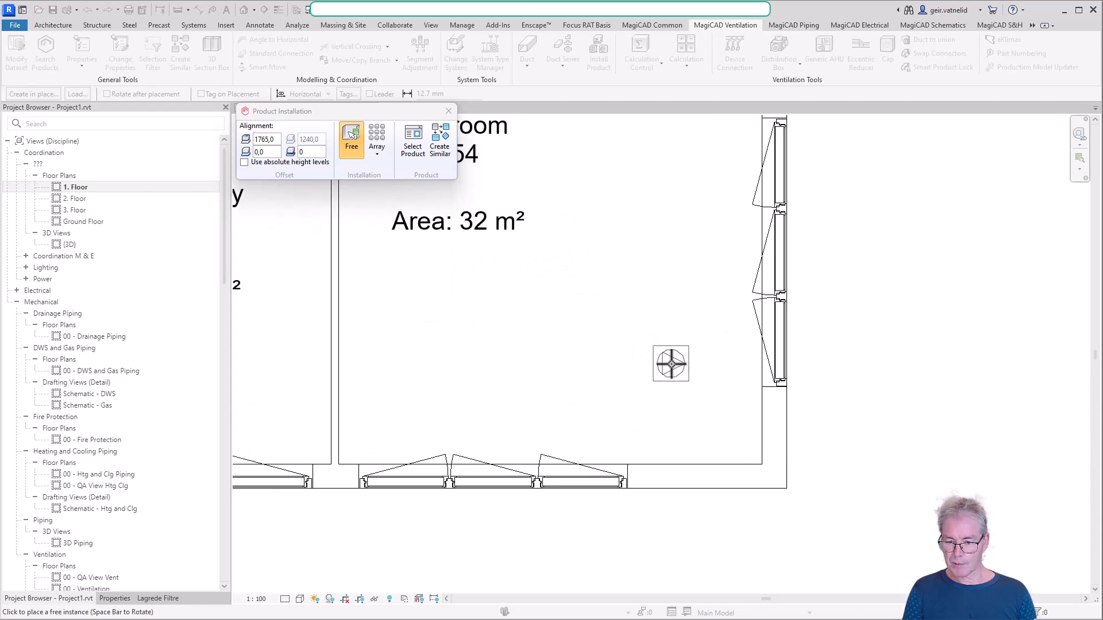
scroll(667, 361, "down", 2)
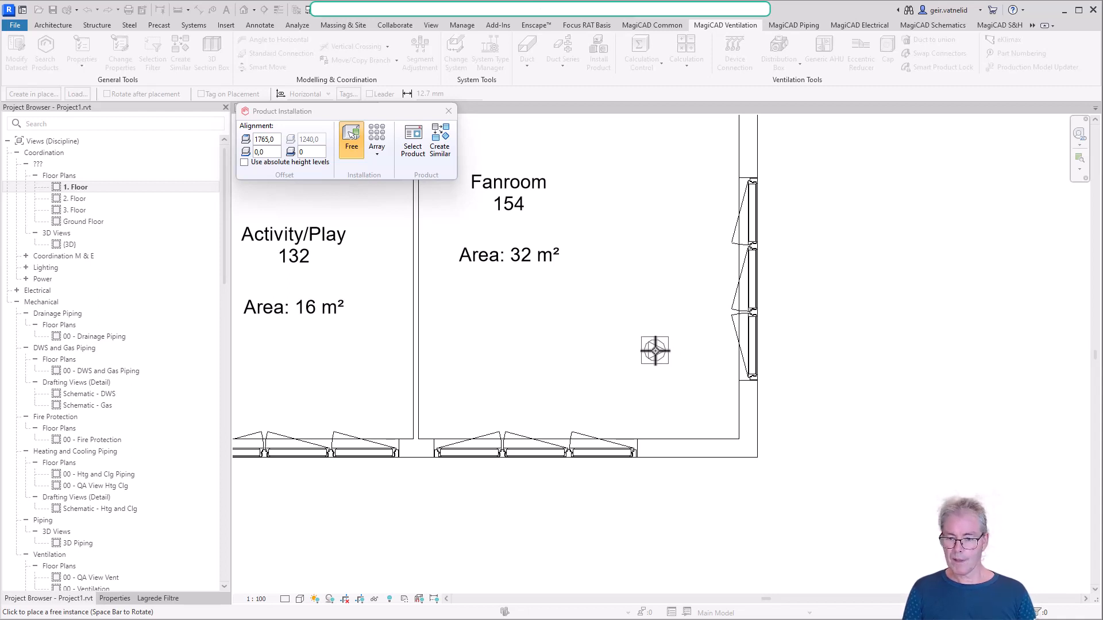
left_click(645, 313)
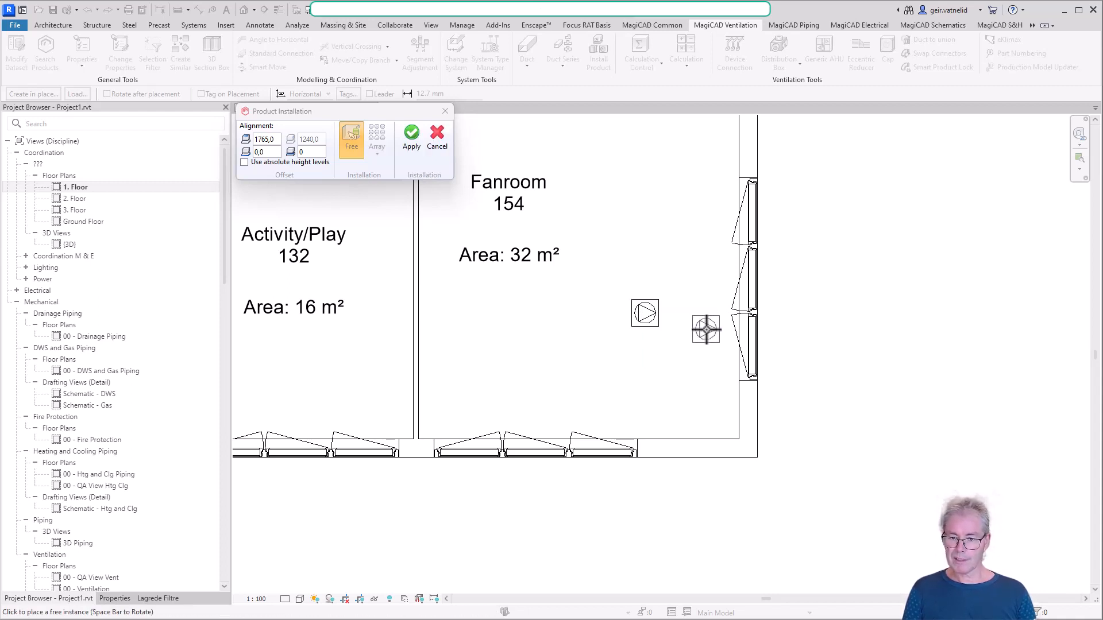
left_click(411, 138)
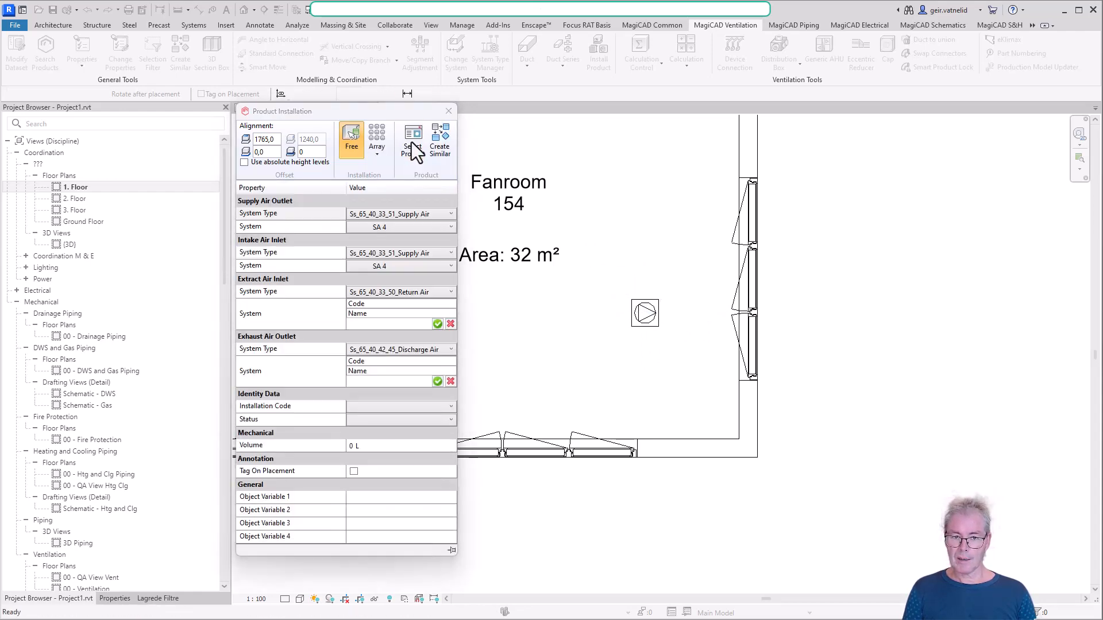
key("Escape")
key("Escape")
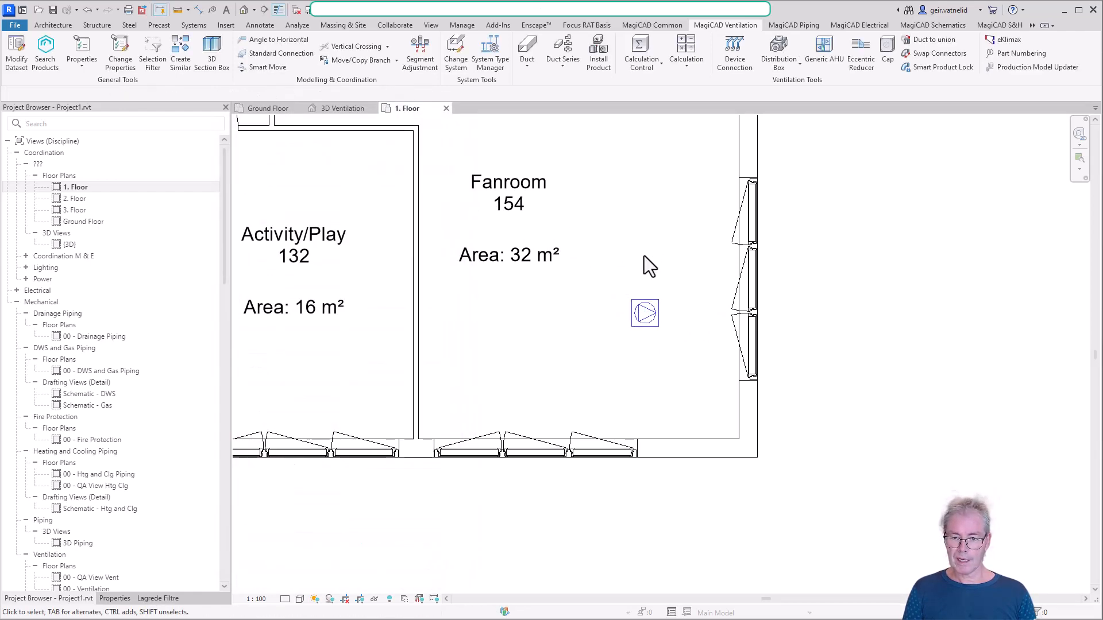
left_click(285, 599)
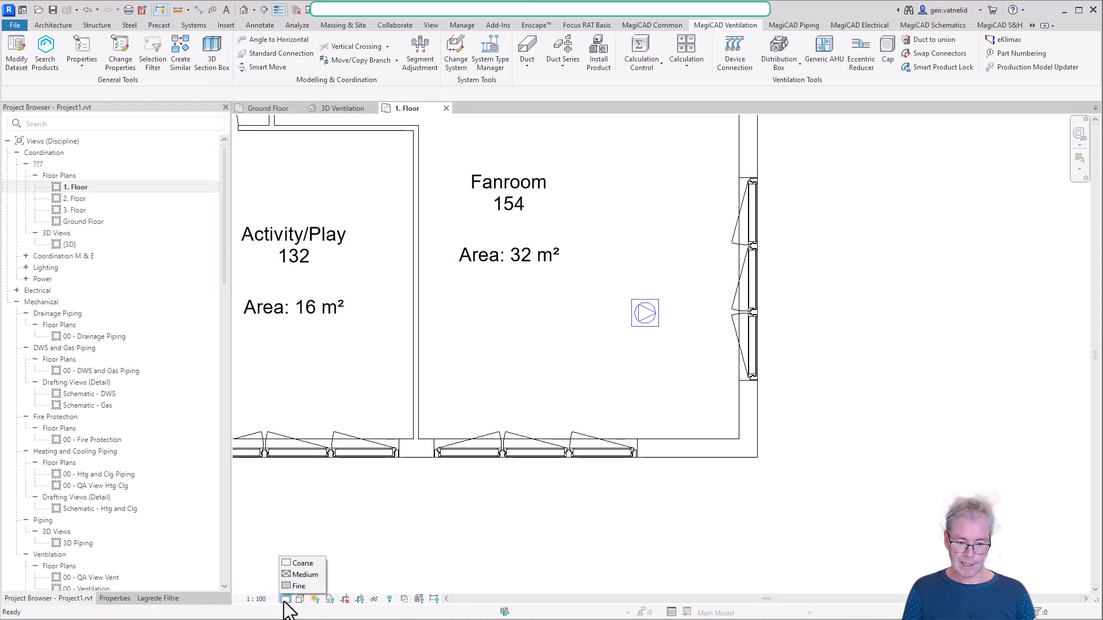
left_click(298, 586)
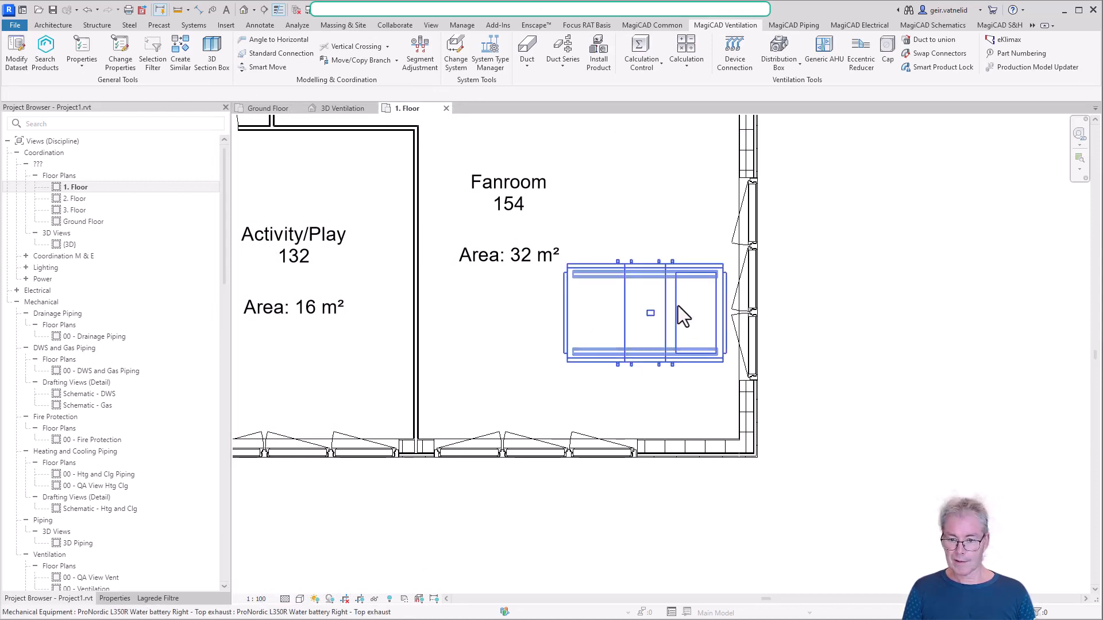
Rotate the air handling unit 90 degrees and move it closer to the Fanroom's outer window wall, beside the room label
left_click(673, 296)
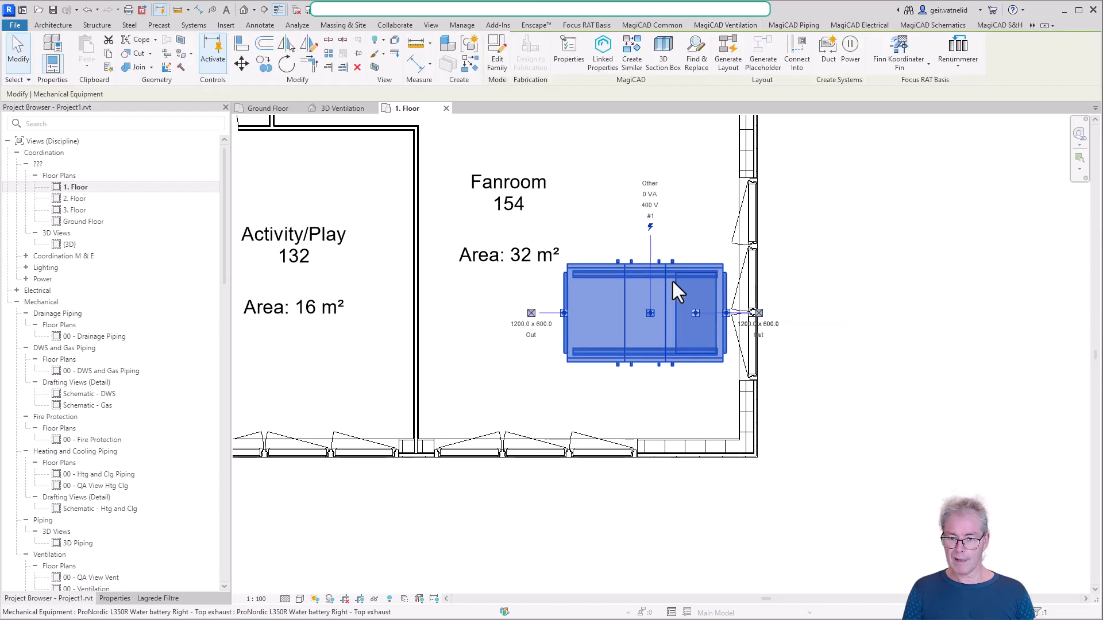
scroll(672, 280, "down", 1)
scroll(673, 281, "down", 1)
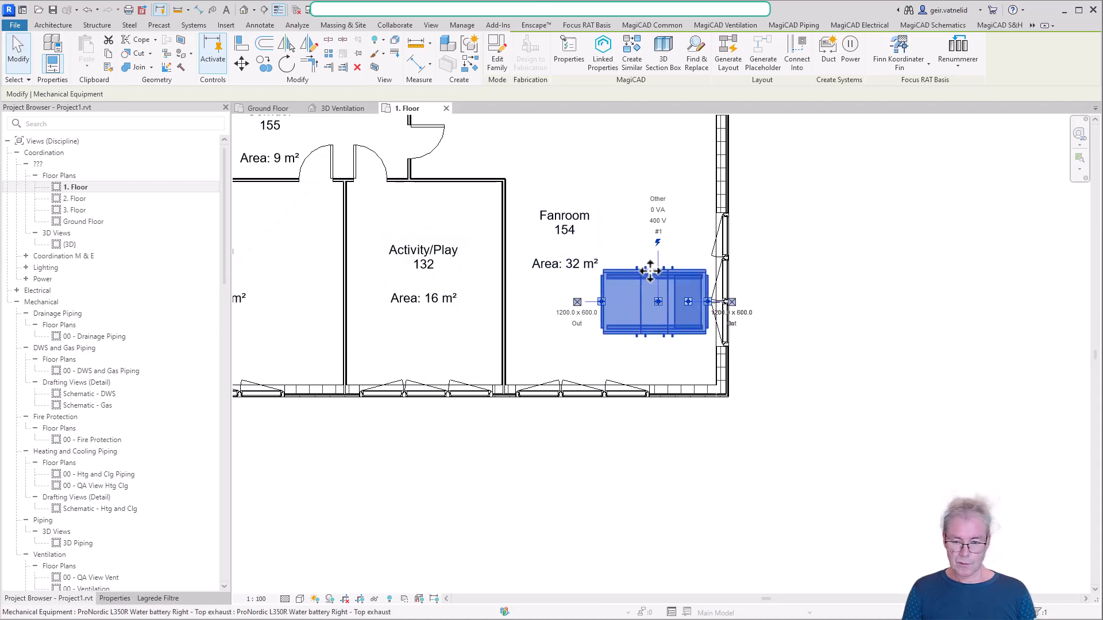
key("space")
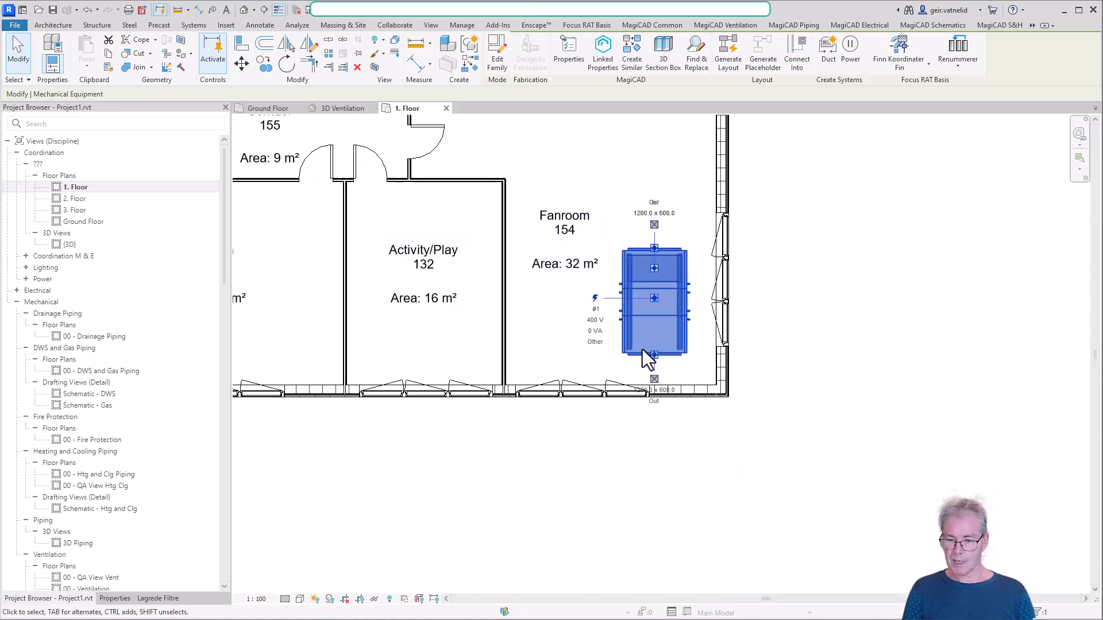
left_click_drag(660, 308, 673, 260)
left_click(825, 230)
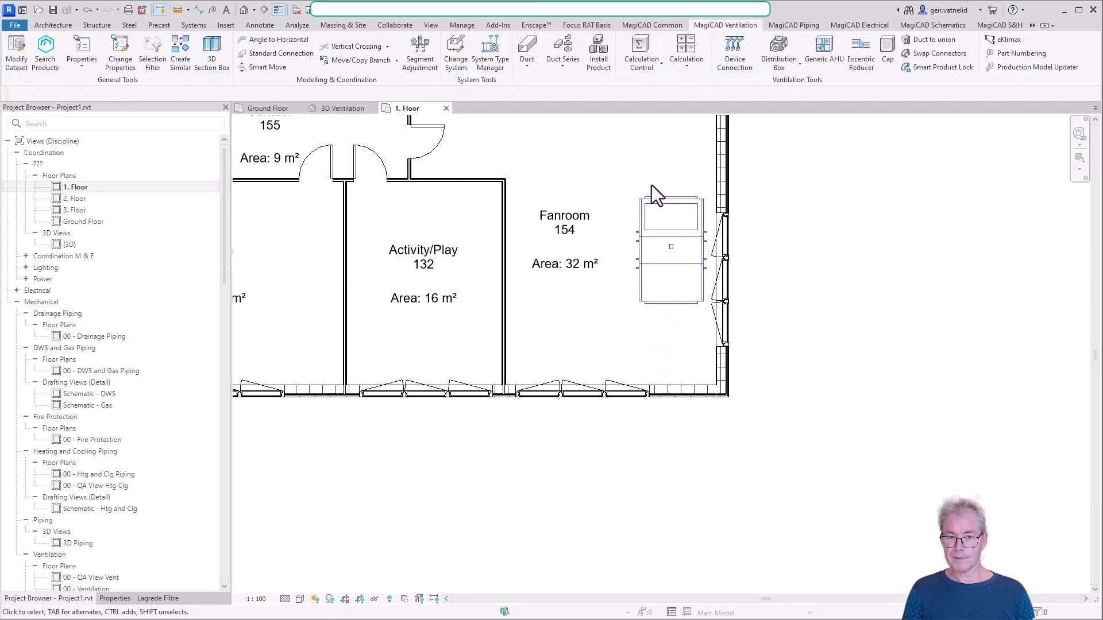
Examine the air handling unit's placement in the building in the 3D Ventilation view
left_click(352, 111)
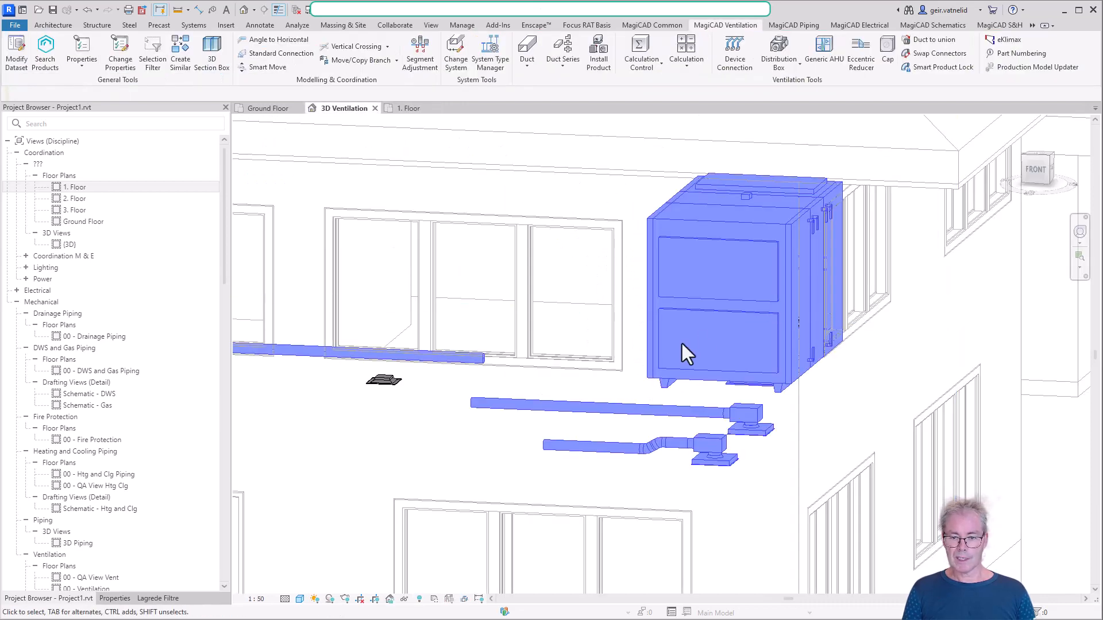
scroll(721, 320, "down", 3)
scroll(821, 328, "up", 5)
left_click(822, 331)
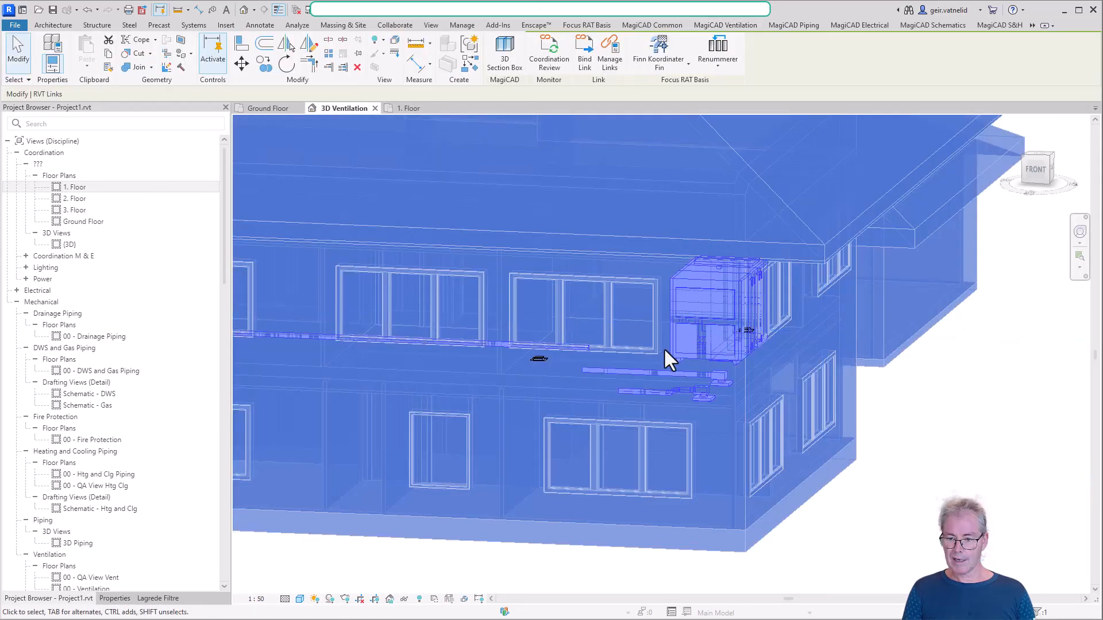
left_click(832, 550)
middle_click_drag(521, 460, 551, 471, "shift")
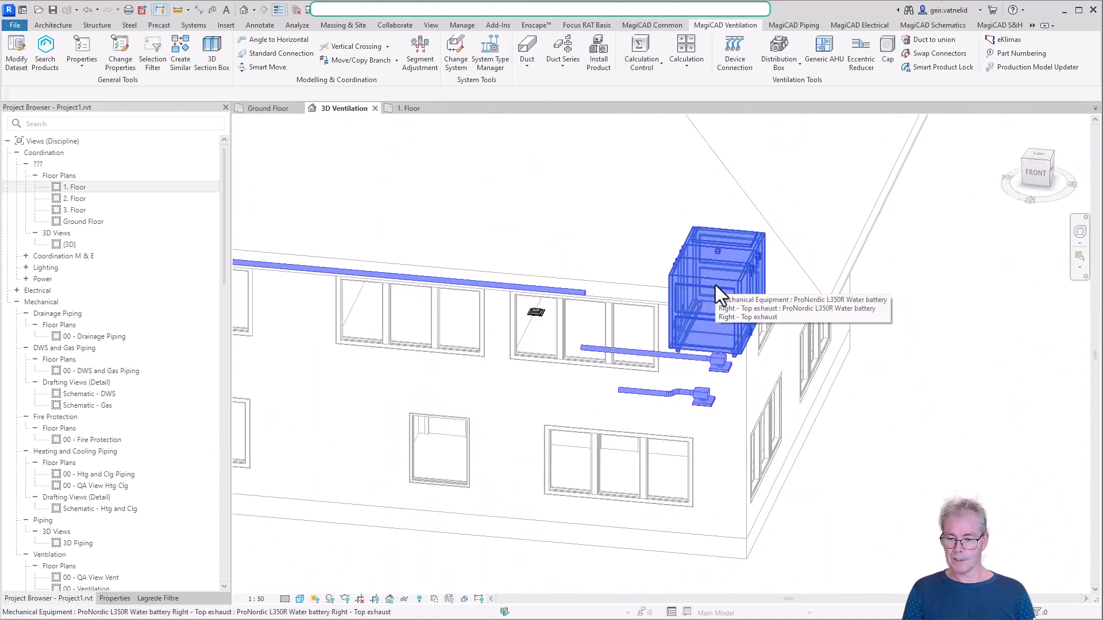
Try to draw a vertical-in-plan duct about 900 mm long from the air handling unit's upper end connector on the 1. Floor plan
left_click(411, 108)
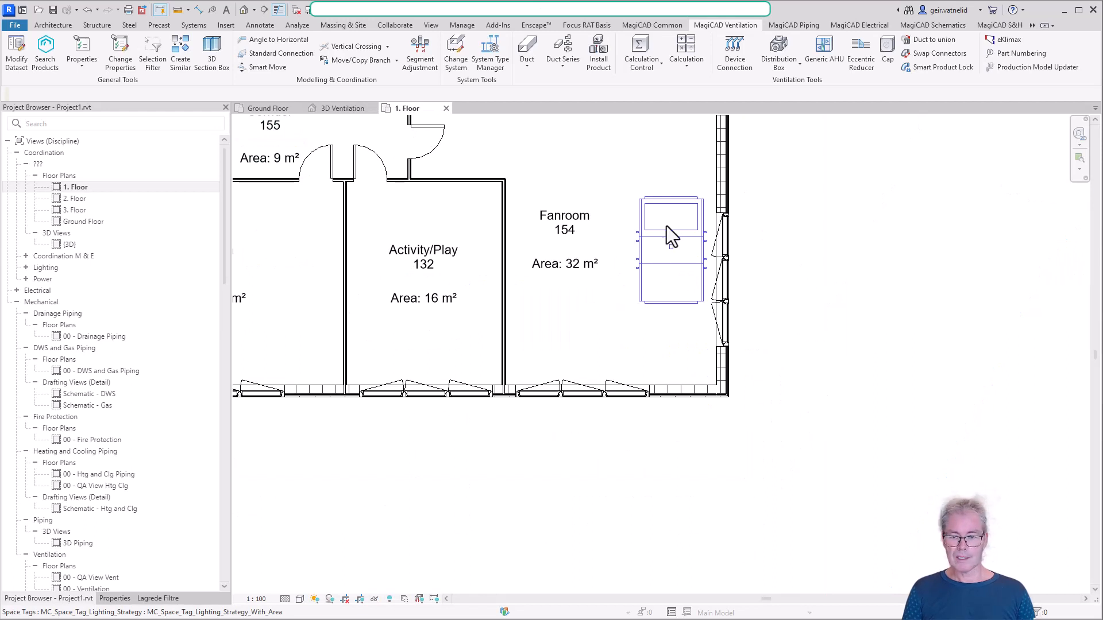
left_click(673, 212)
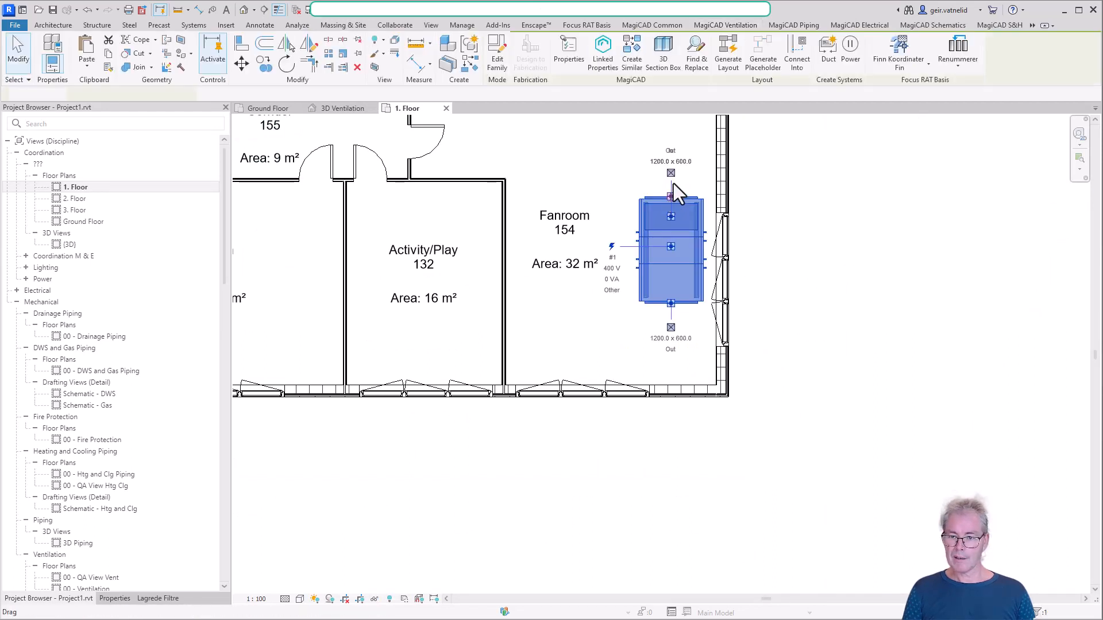
key("d")
key("t")
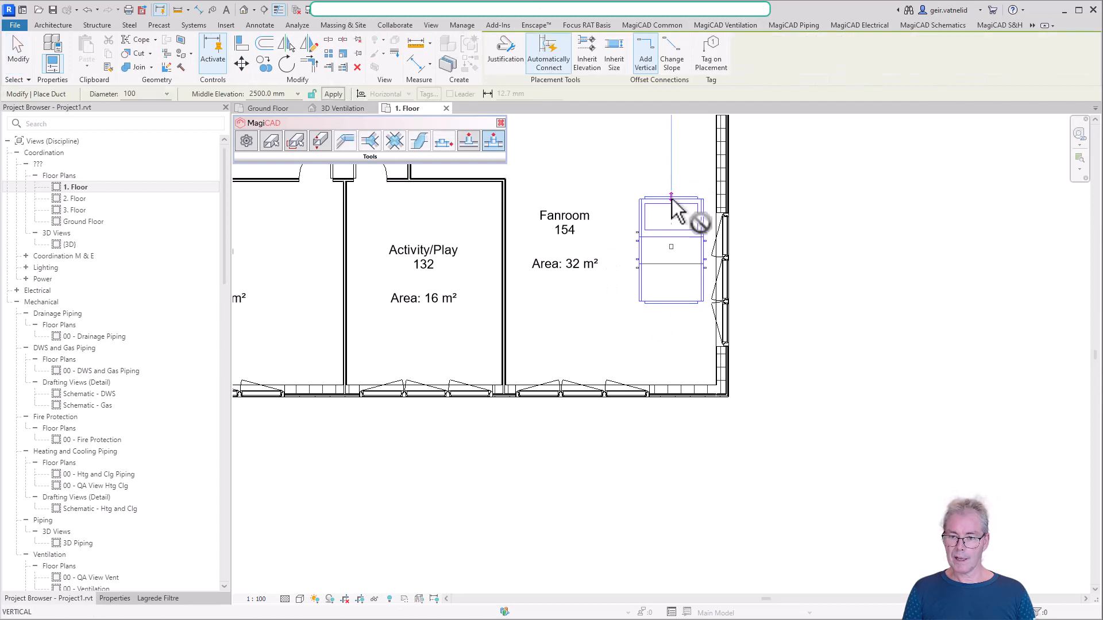
left_click(672, 197)
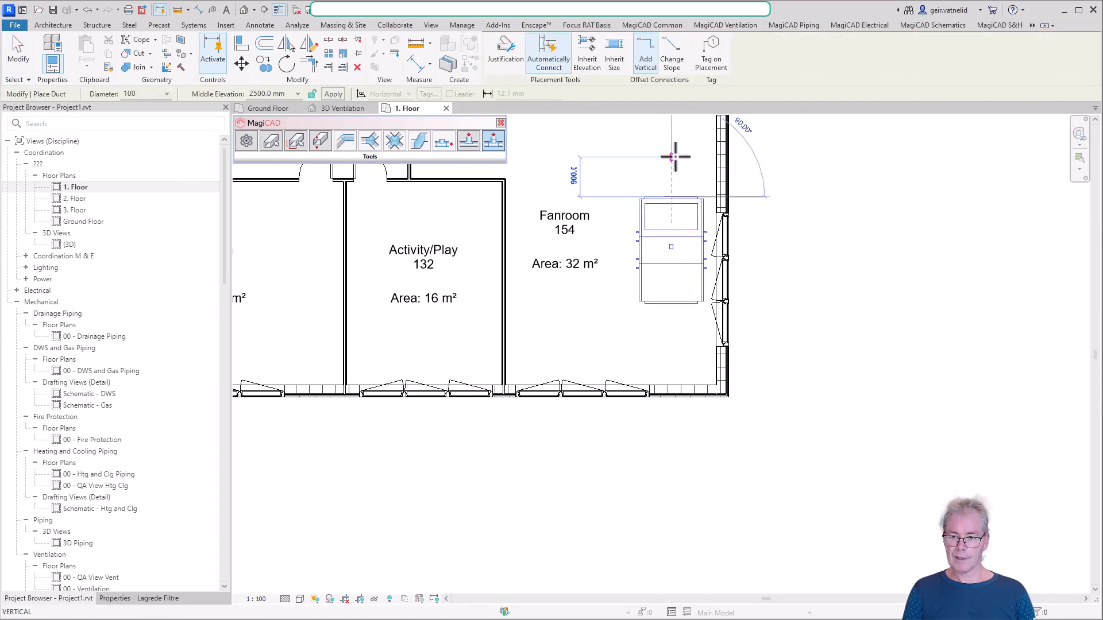
left_click(674, 153)
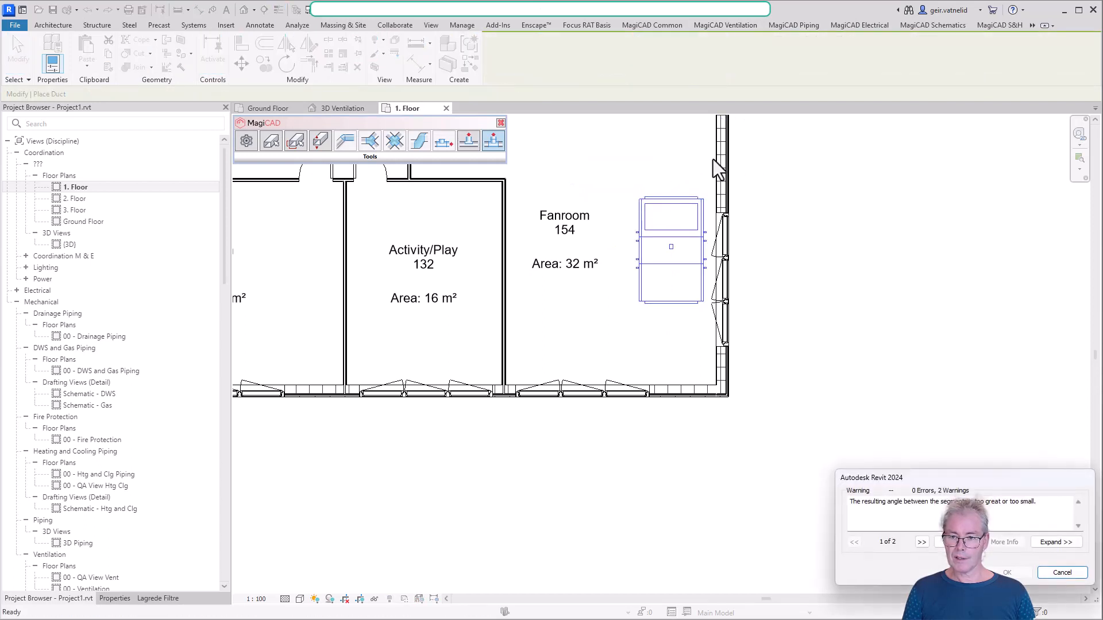
left_click(1078, 572)
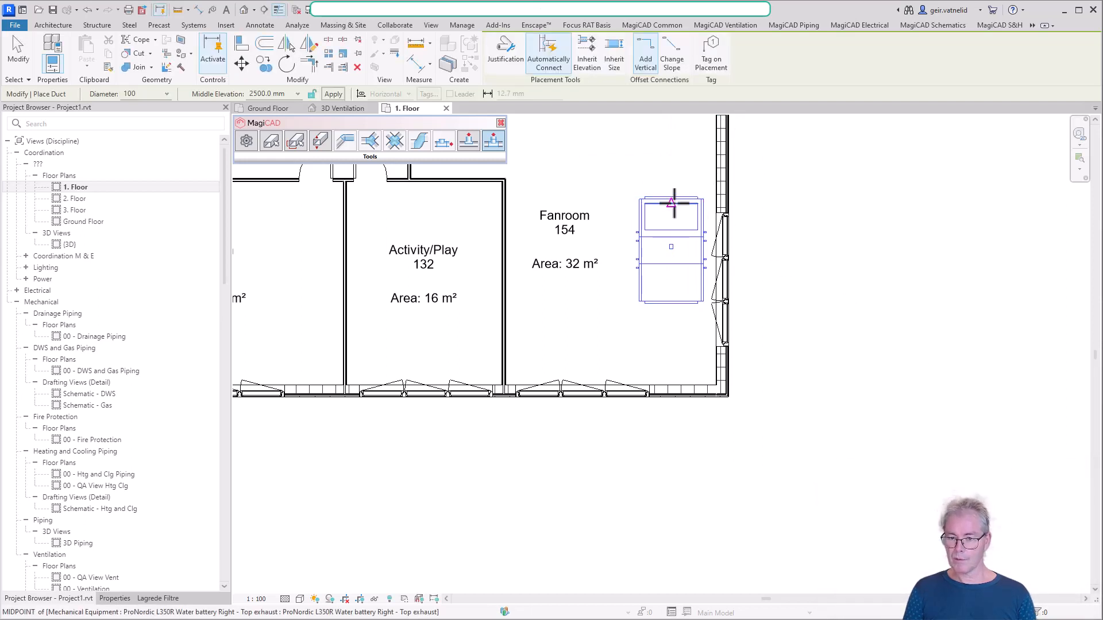
key("Escape")
key("Escape")
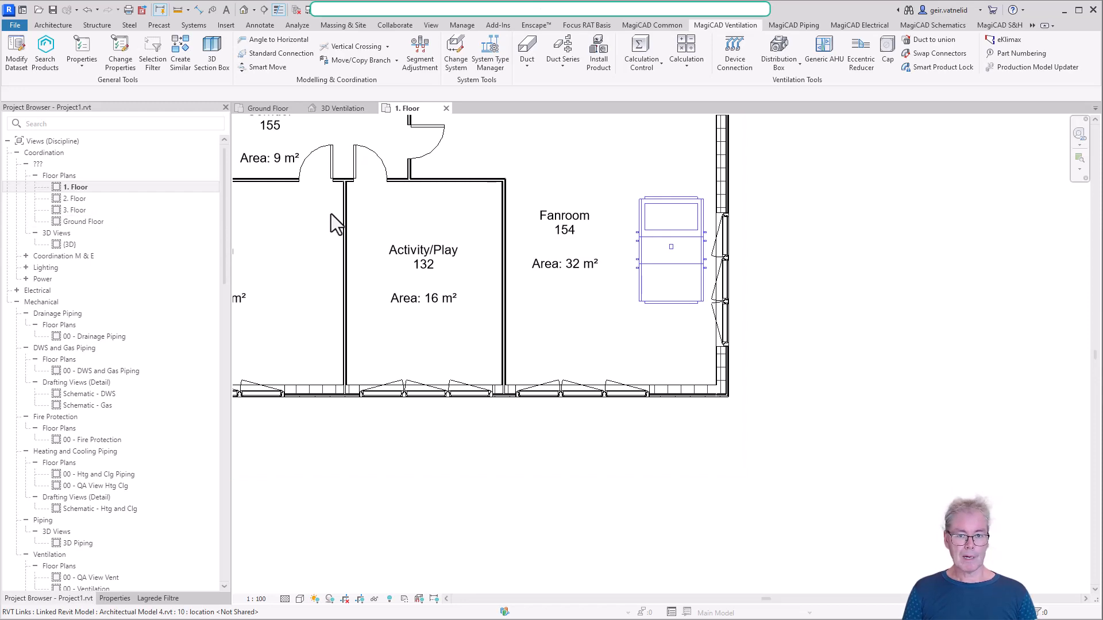
Start installing a product on the 1. Floor plan and create a new product entry among the supply air devices
scroll(604, 223, "down", 2)
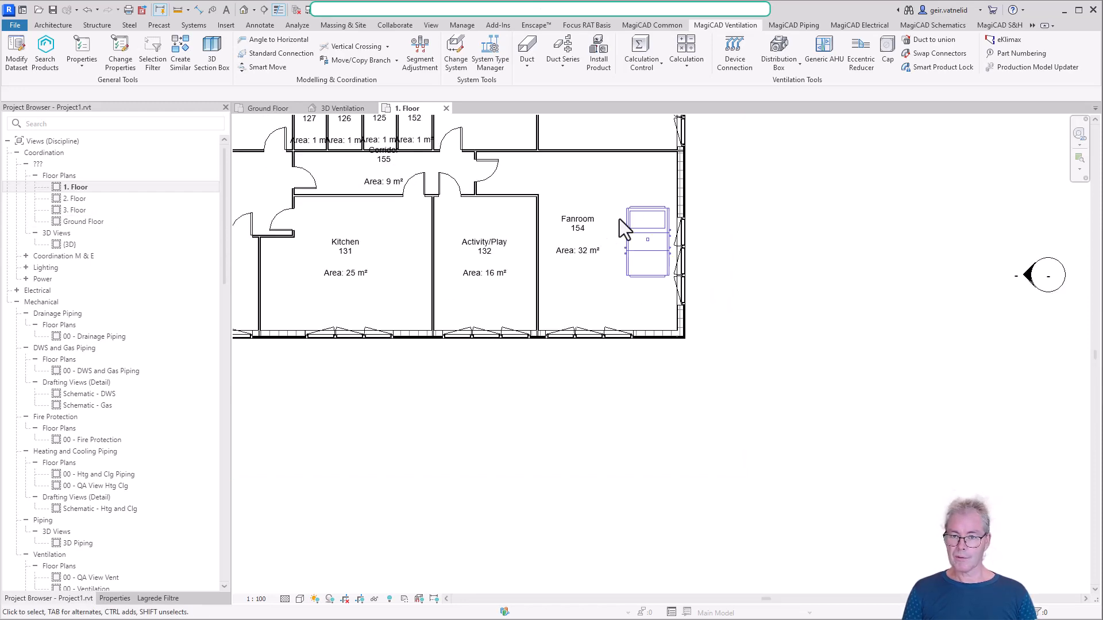
middle_click_drag(658, 235, 600, 460)
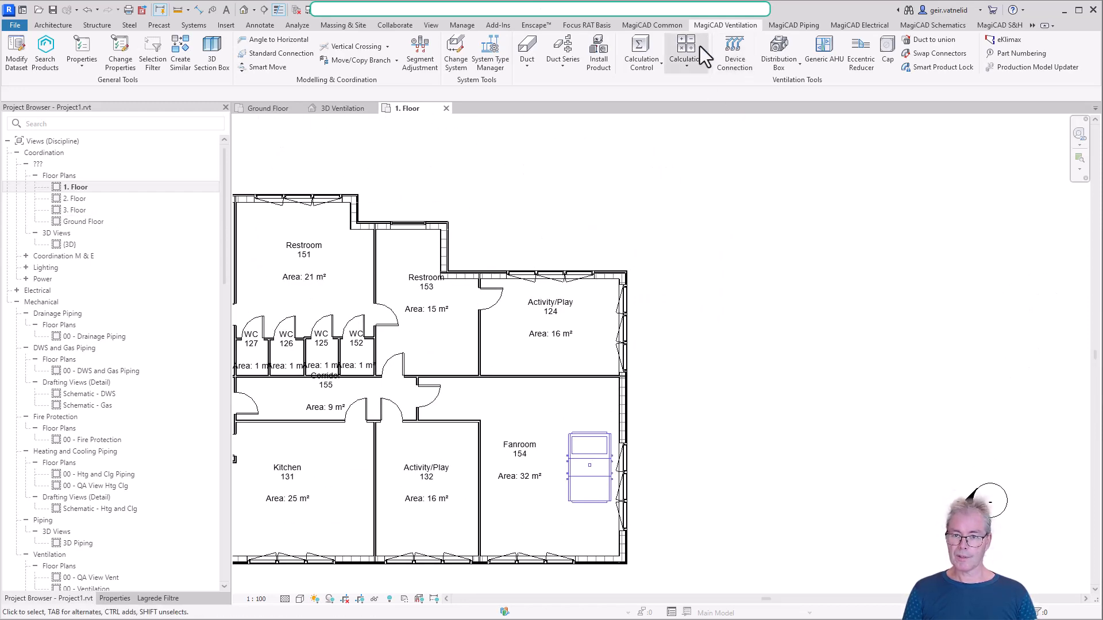
left_click(597, 57)
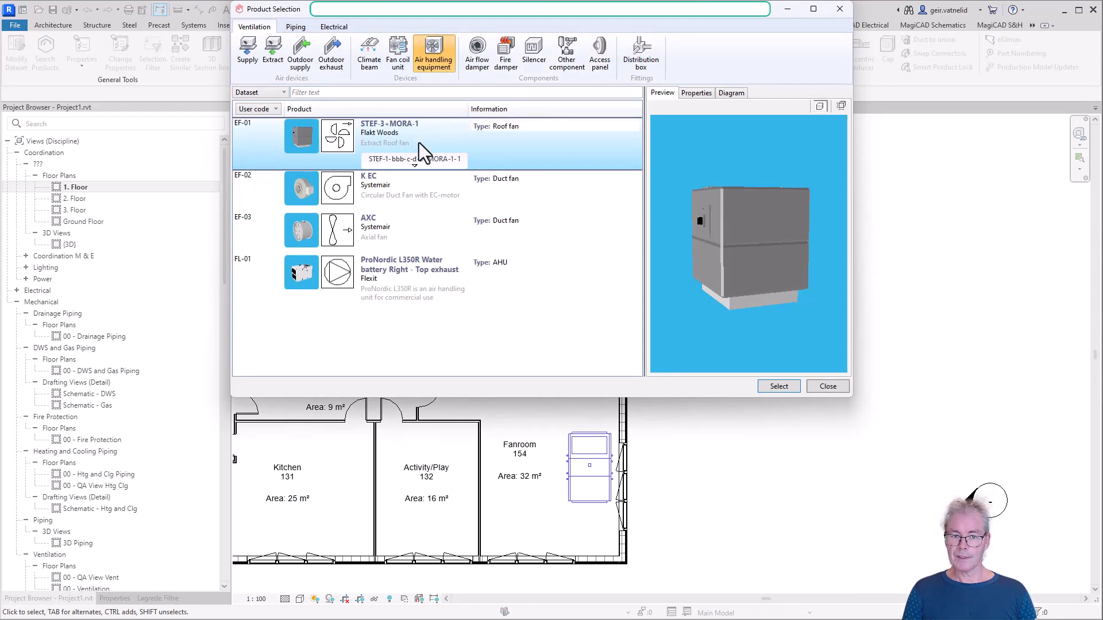
left_click(420, 164)
left_click(416, 298)
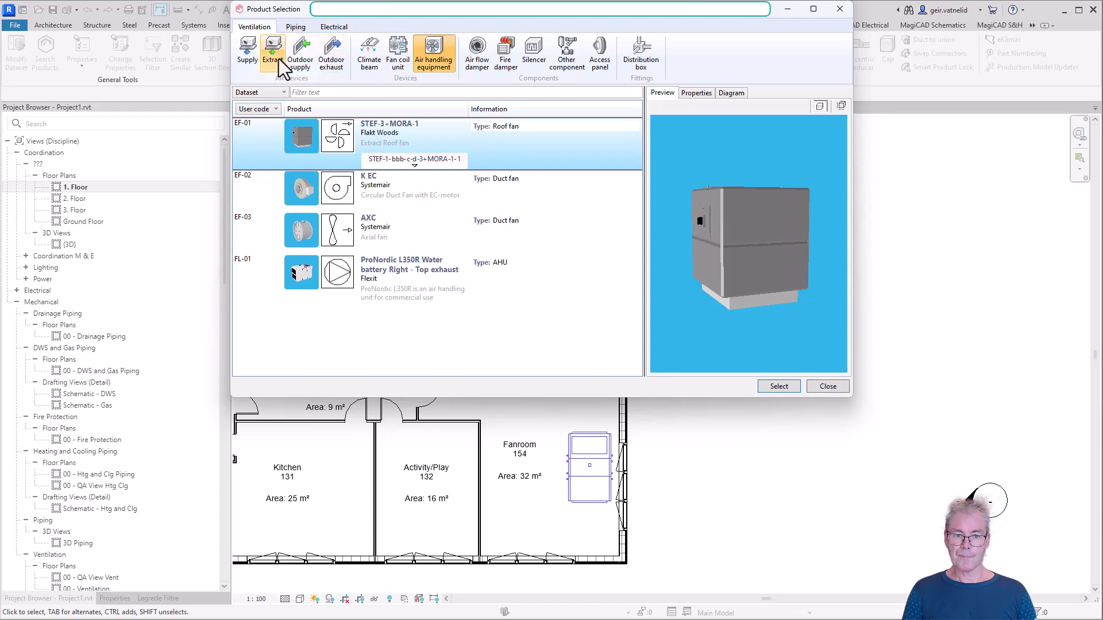
left_click(250, 58)
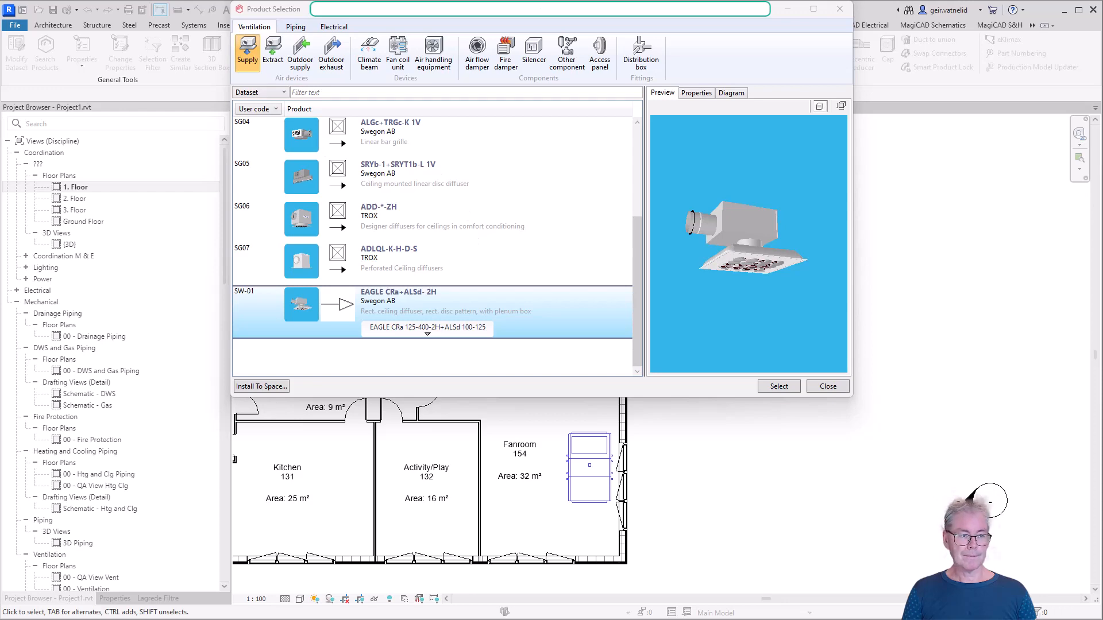
right_click(361, 350)
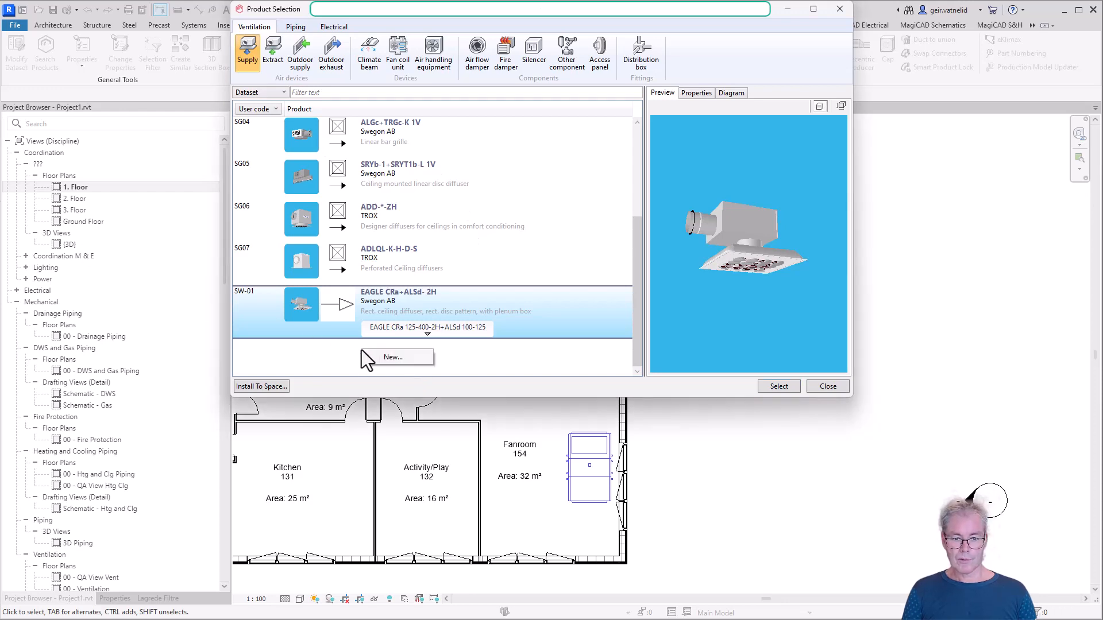
left_click(401, 360)
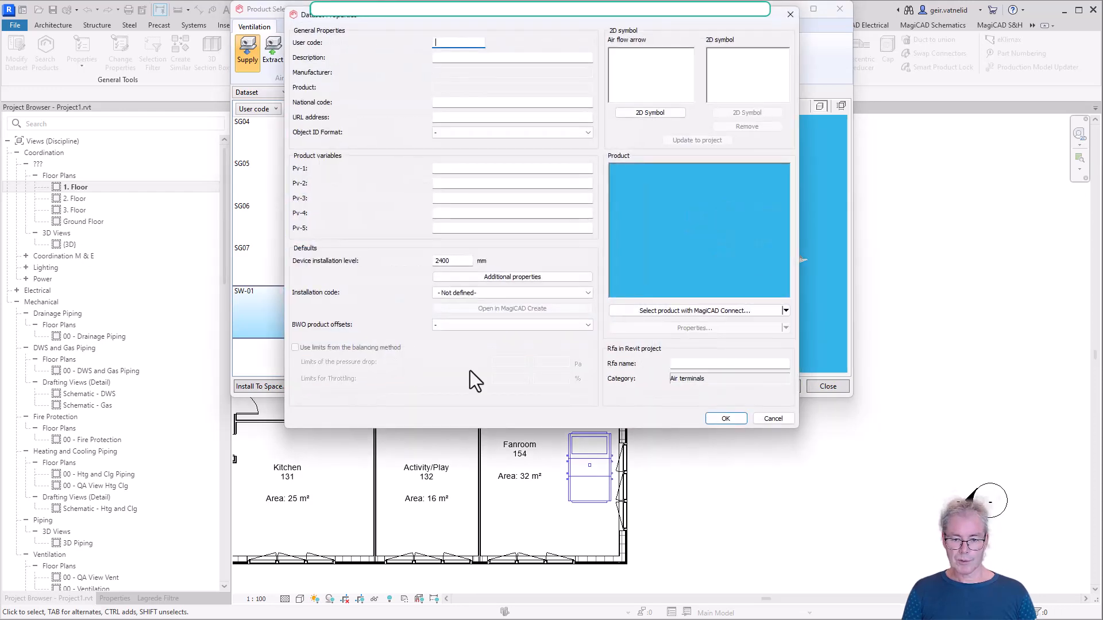
Find the Ubbink Haelix Rondo supply valve in MagiCAD Connect and insert it as the new entry's product
left_click(785, 312)
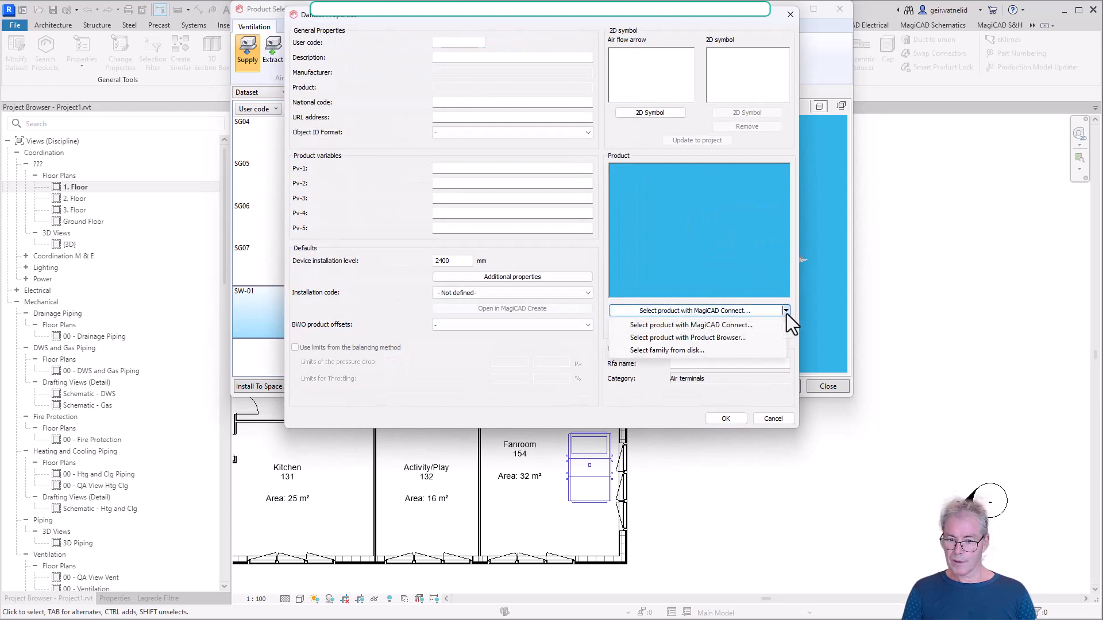
left_click(744, 328)
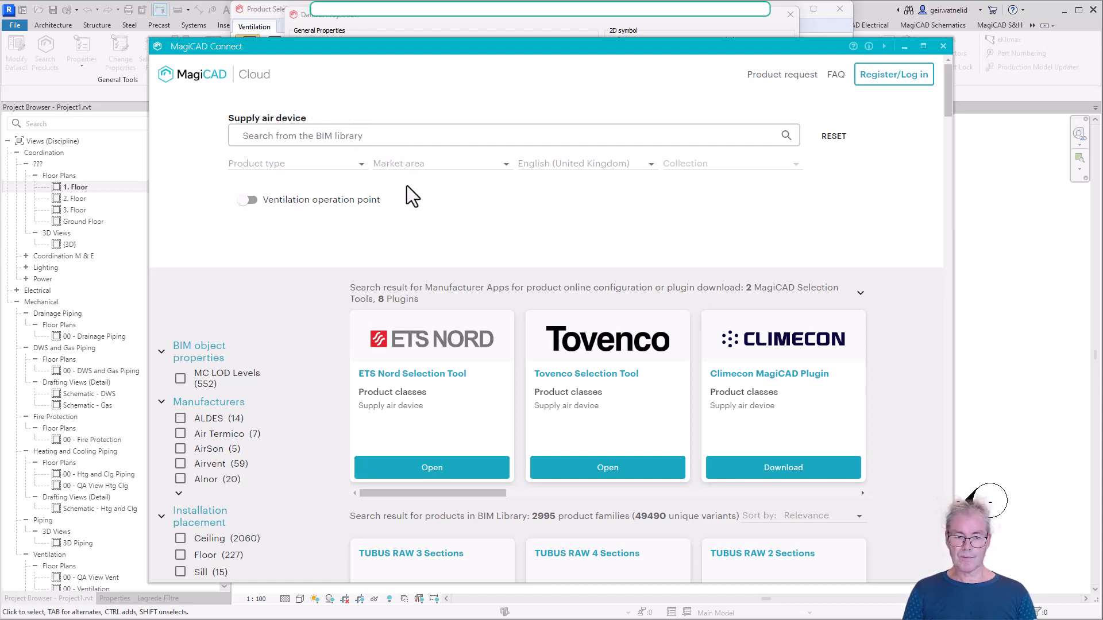
scroll(407, 185, "down", 4)
scroll(406, 195, "down", 12)
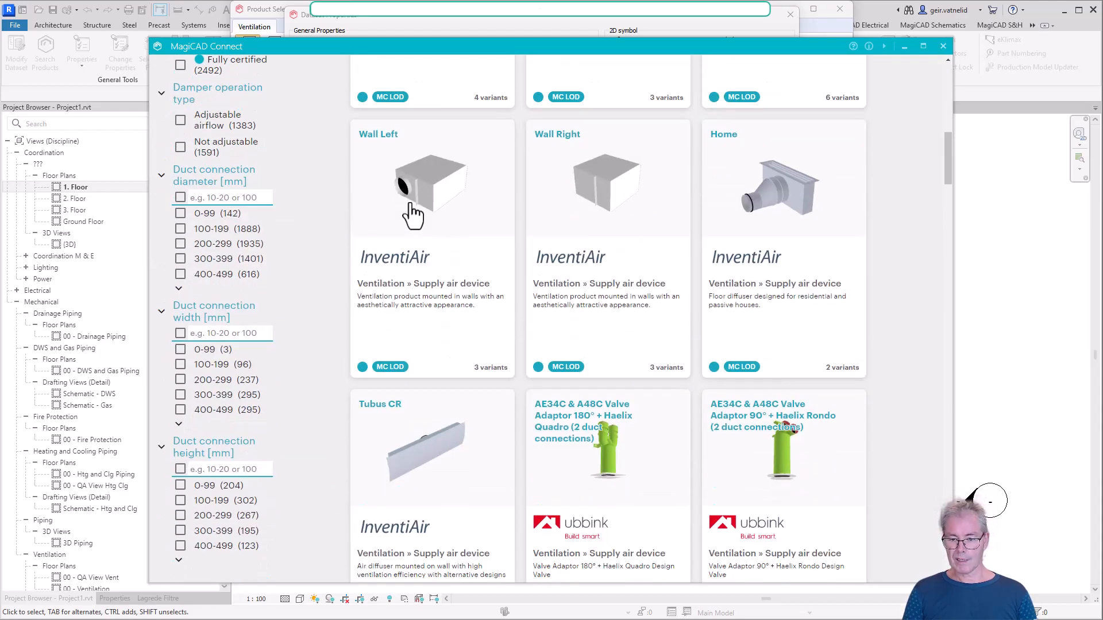
scroll(413, 221, "down", 15)
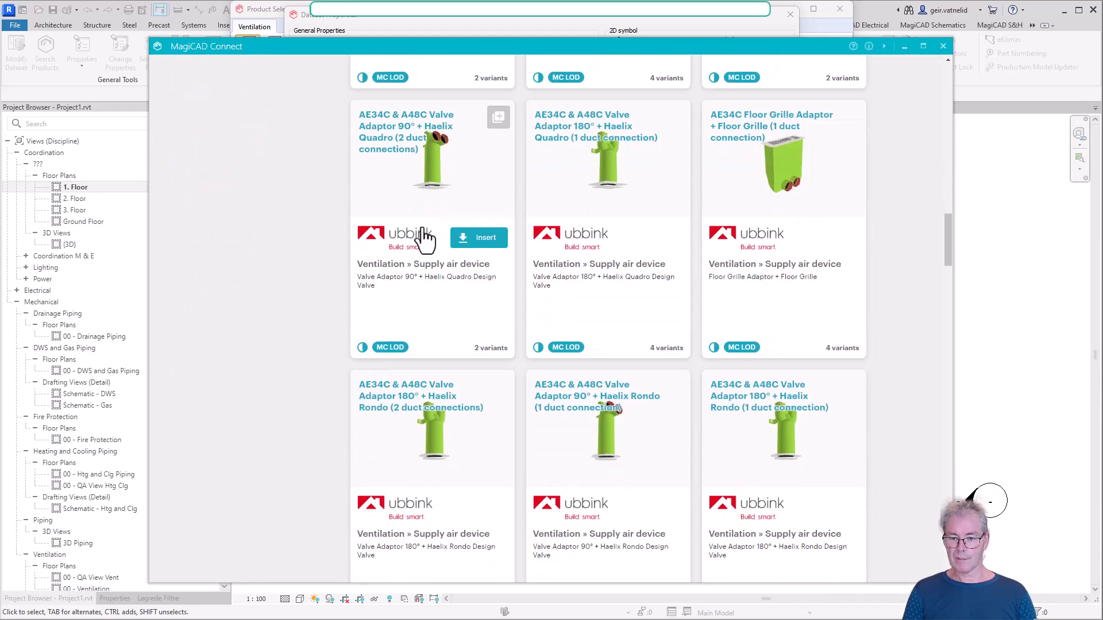
scroll(431, 255, "up", 1)
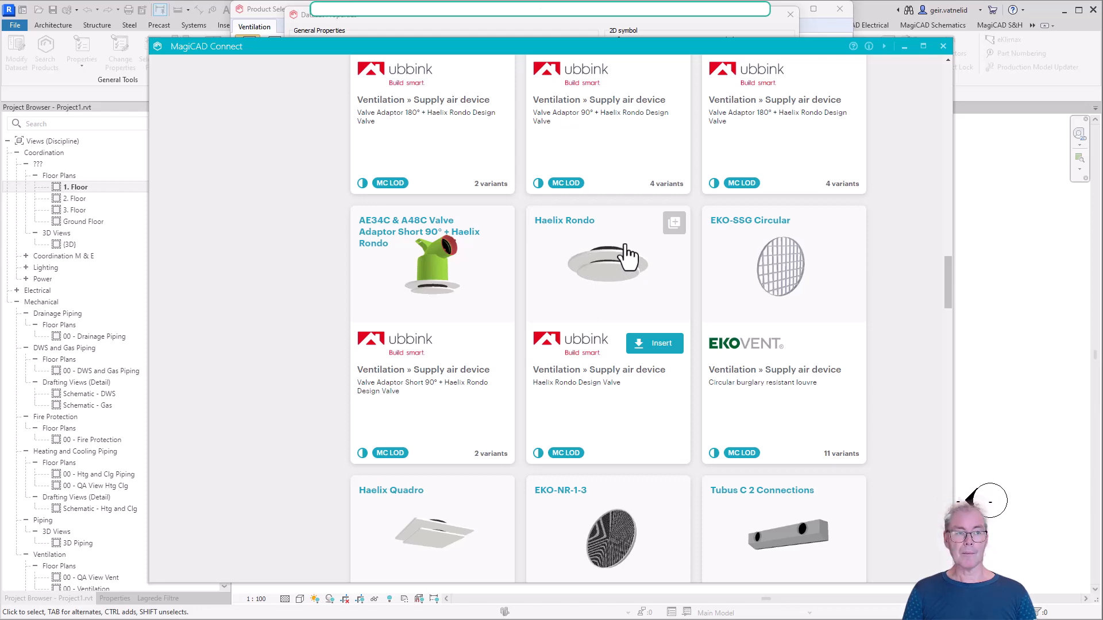
left_click(661, 343)
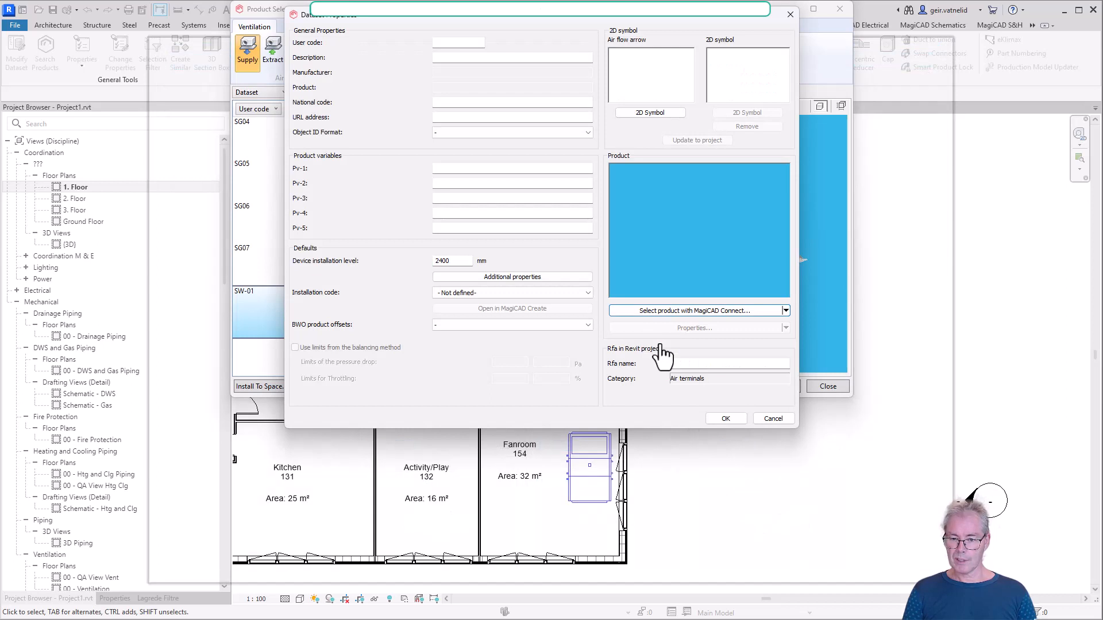
Give the Haelix Rondo the user code Ha-01 and the Unfilled Arrow air flow symbol, and save the entry
left_click(456, 42)
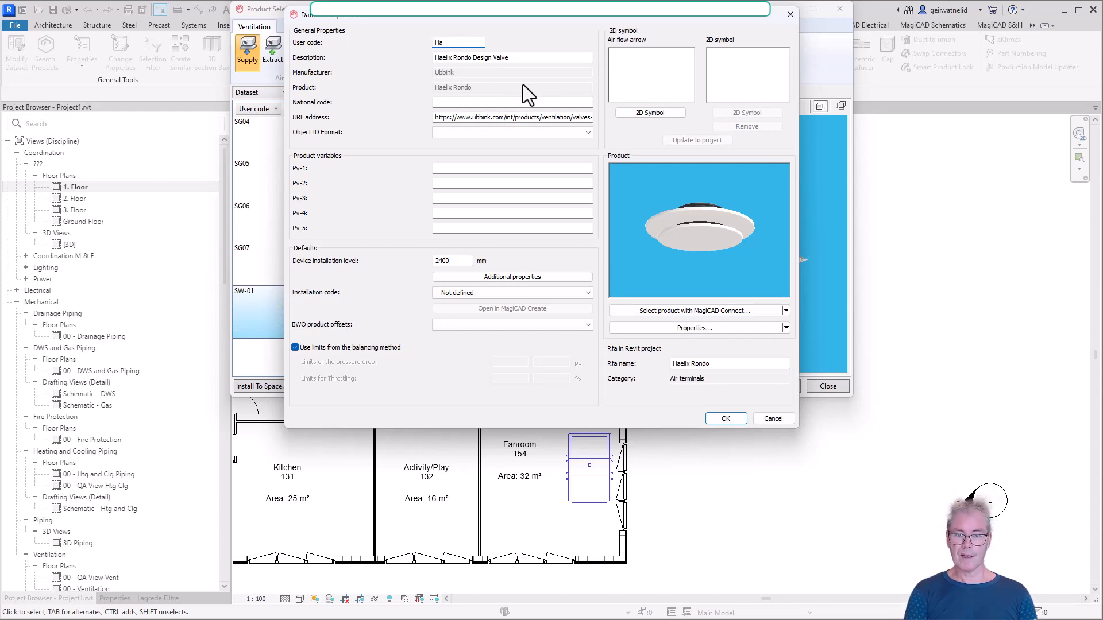
type("Ha-01")
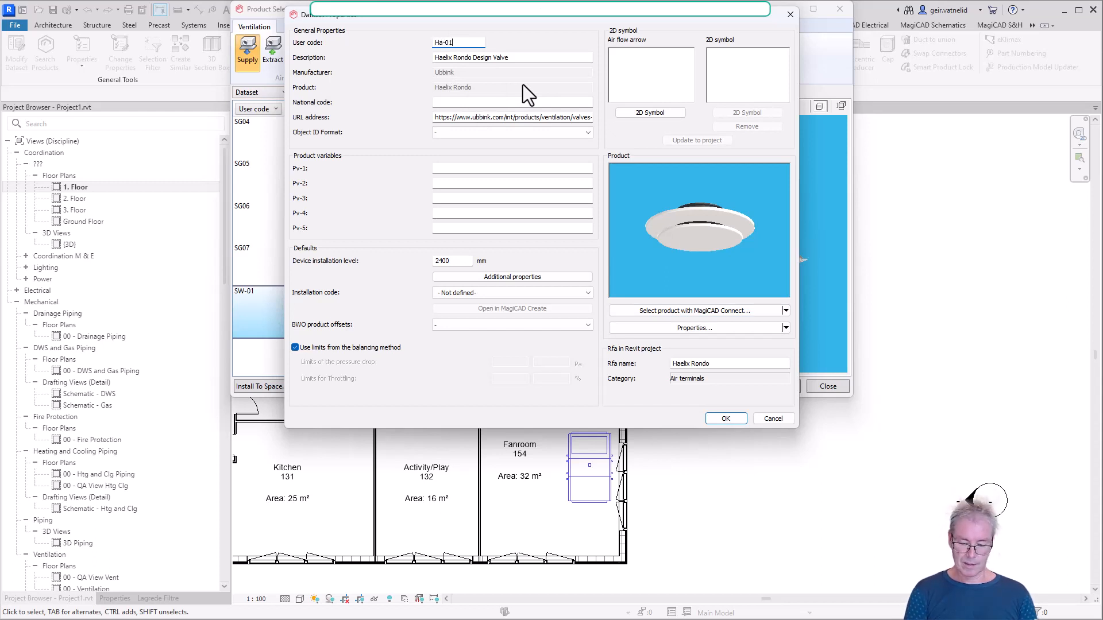
left_click(652, 114)
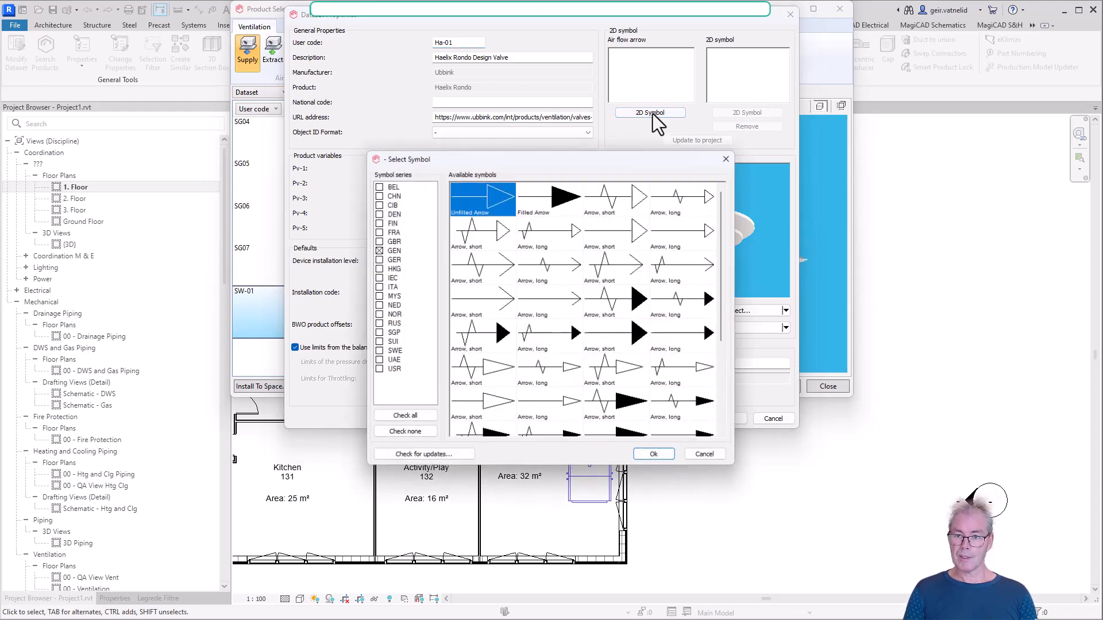
left_click(658, 456)
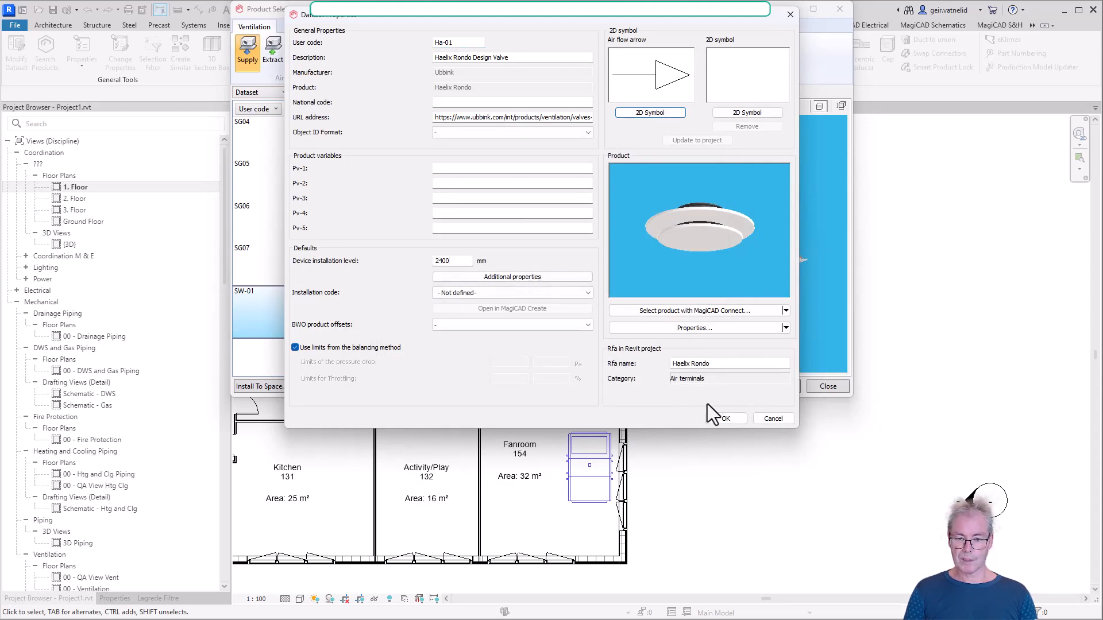
left_click(728, 419)
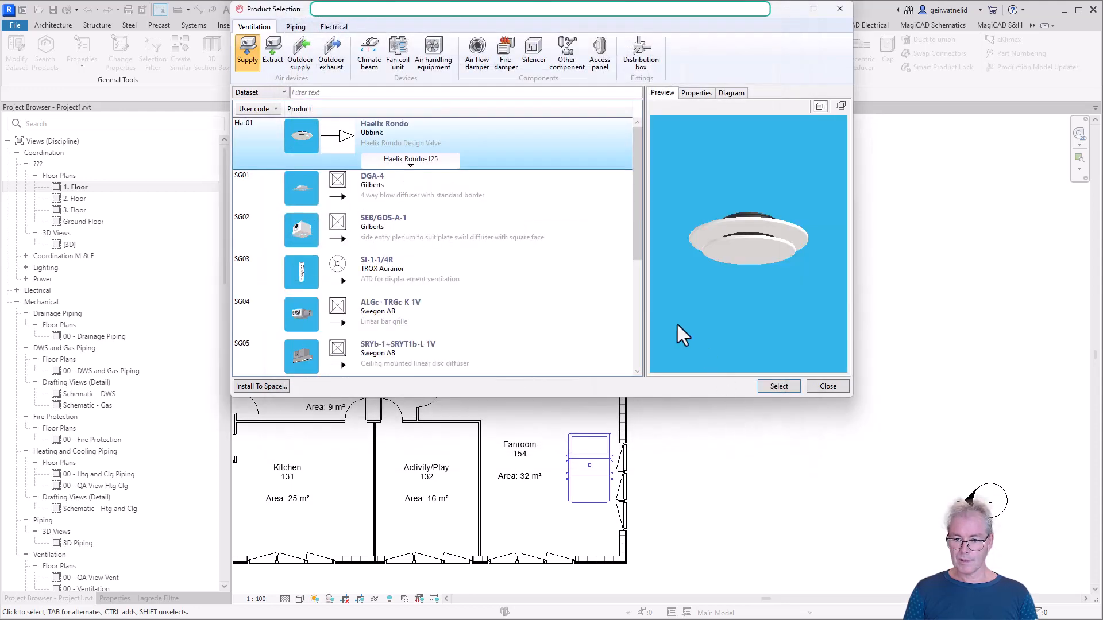
Choose the Haelix Rondo-125 variant of supply device Ha-01 for installation
left_click(409, 159)
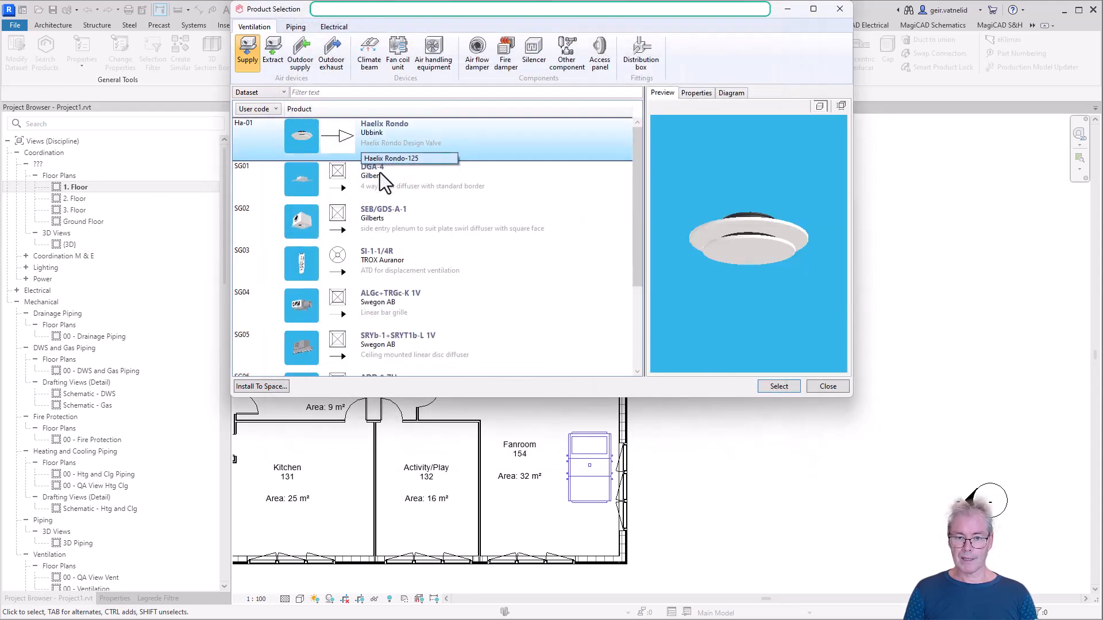
left_click(526, 170)
left_click(403, 163)
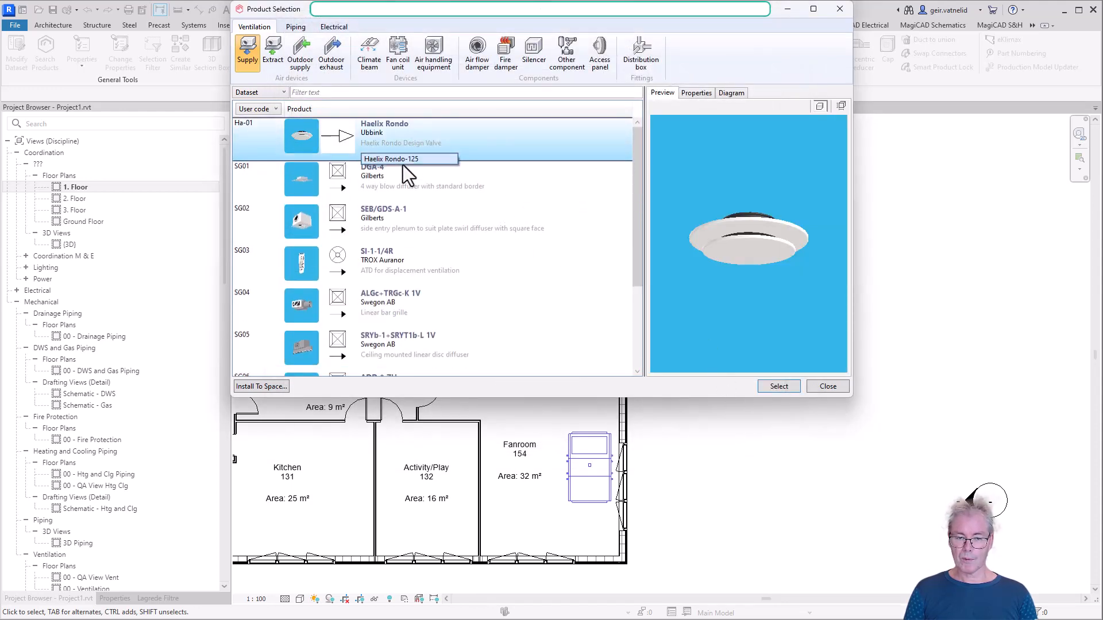
left_click(410, 160)
left_click(410, 161)
left_click(463, 150)
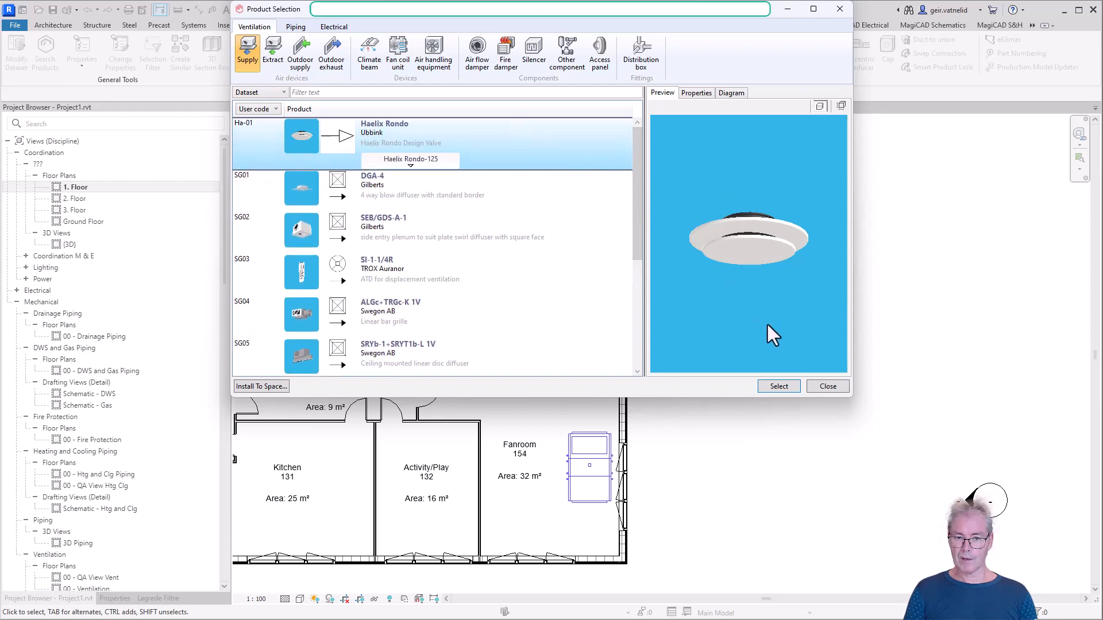
left_click(779, 386)
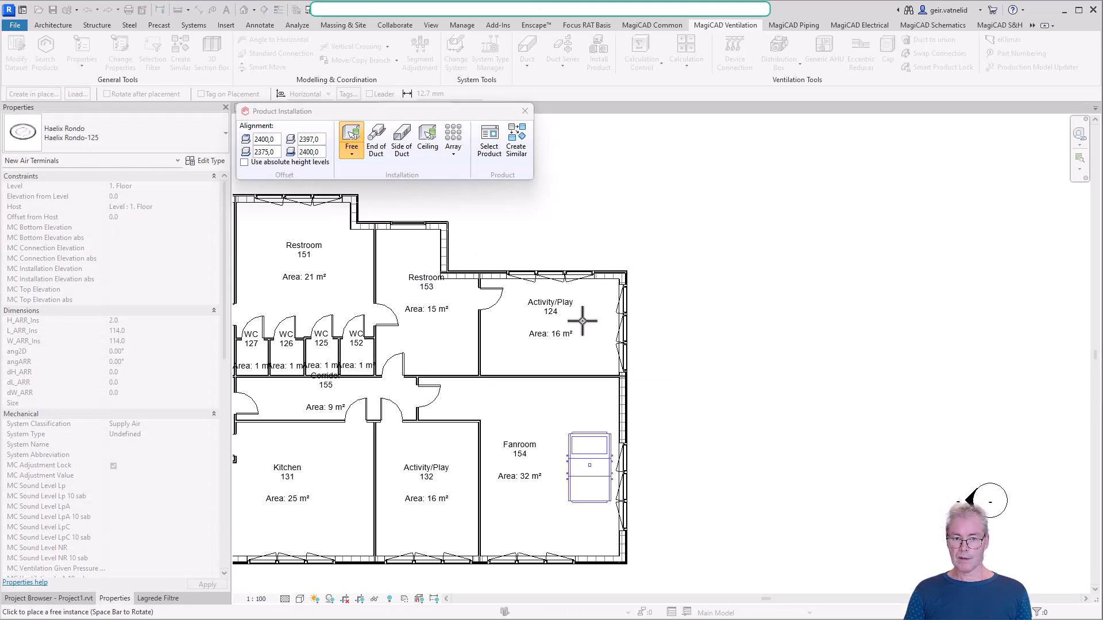
Place the Haelix Rondo-125 freely in Activity/Play 124 near the room's lower outer corner and end the installation
mouse_move(264, 152)
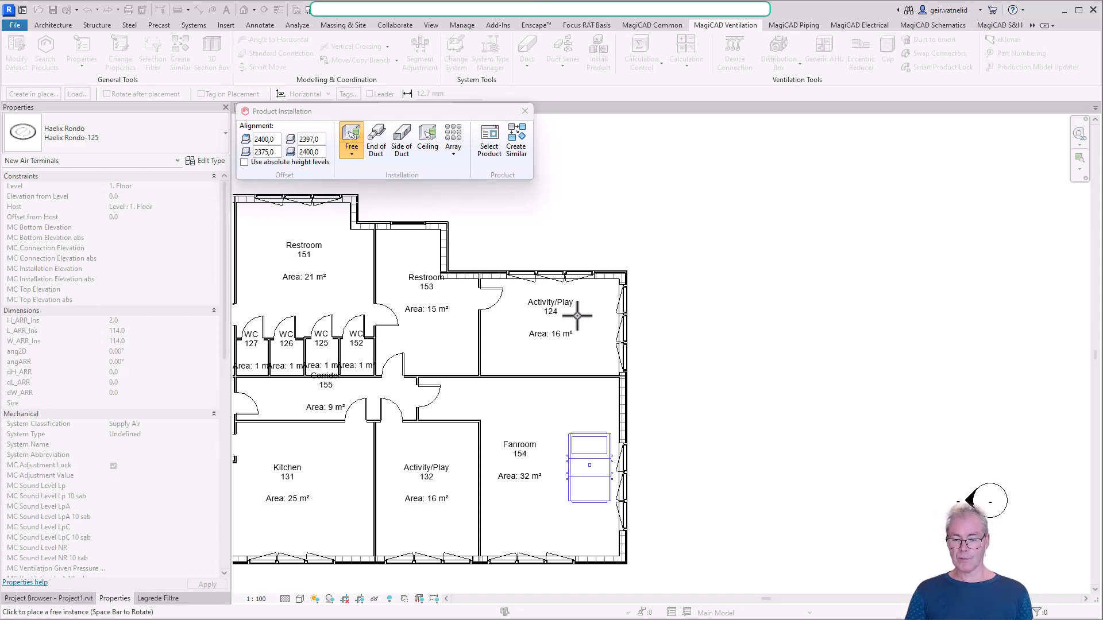
left_click(595, 345)
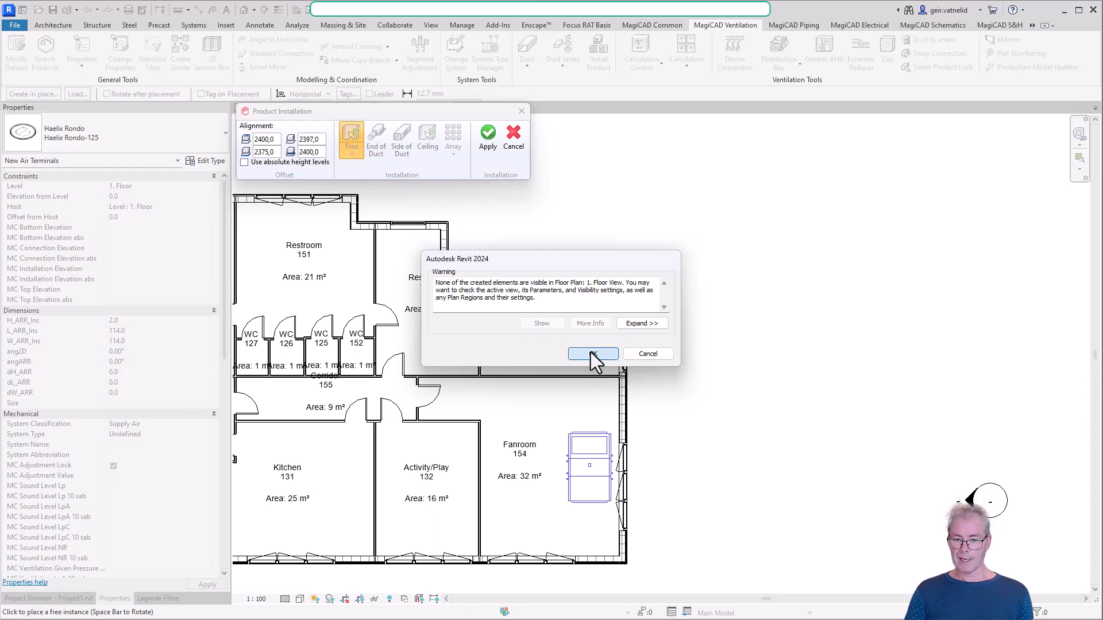
left_click(591, 353)
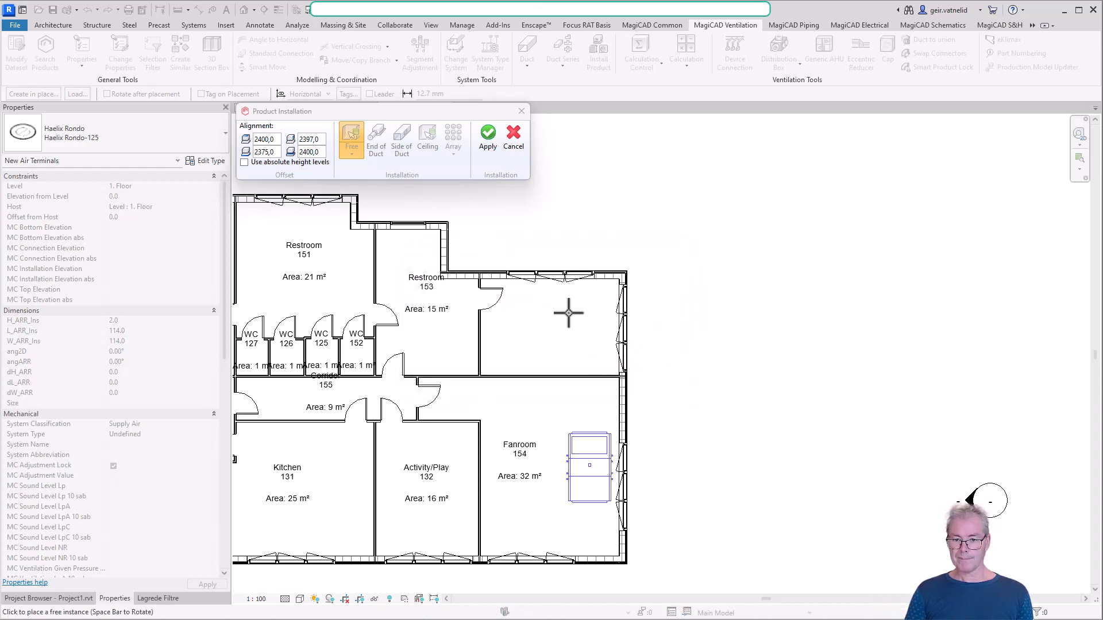
mouse_move(490, 153)
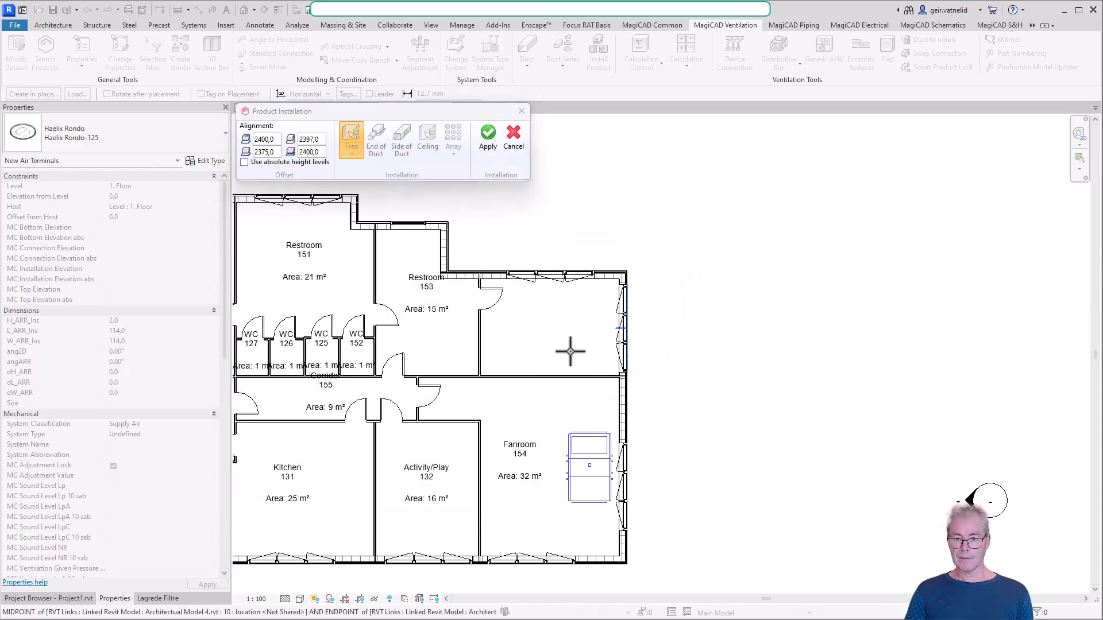
left_click(487, 147)
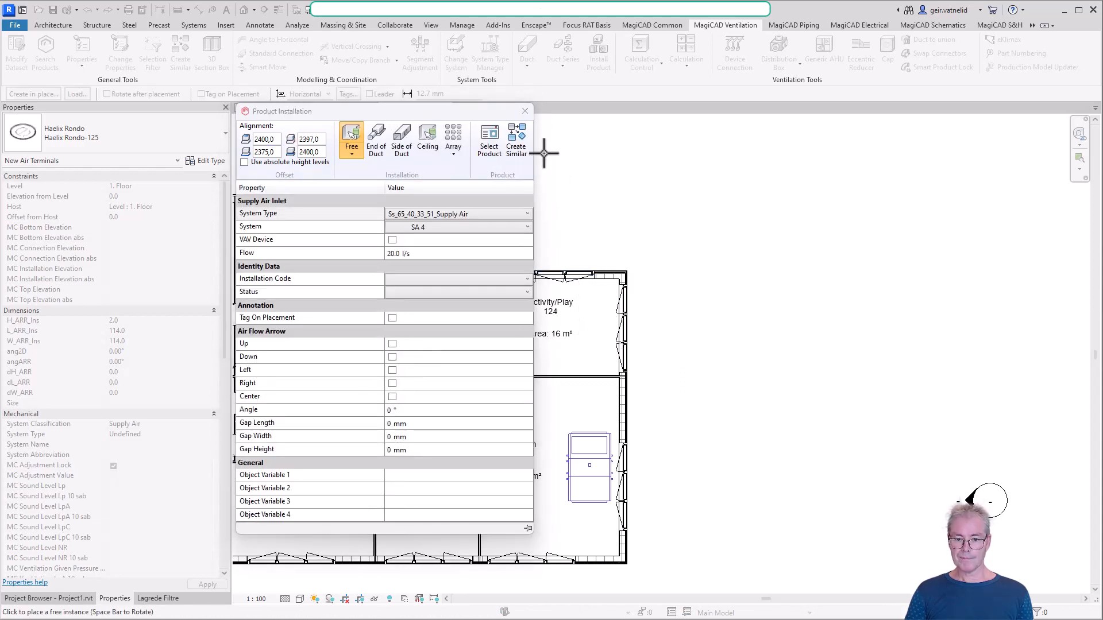
left_click(525, 111)
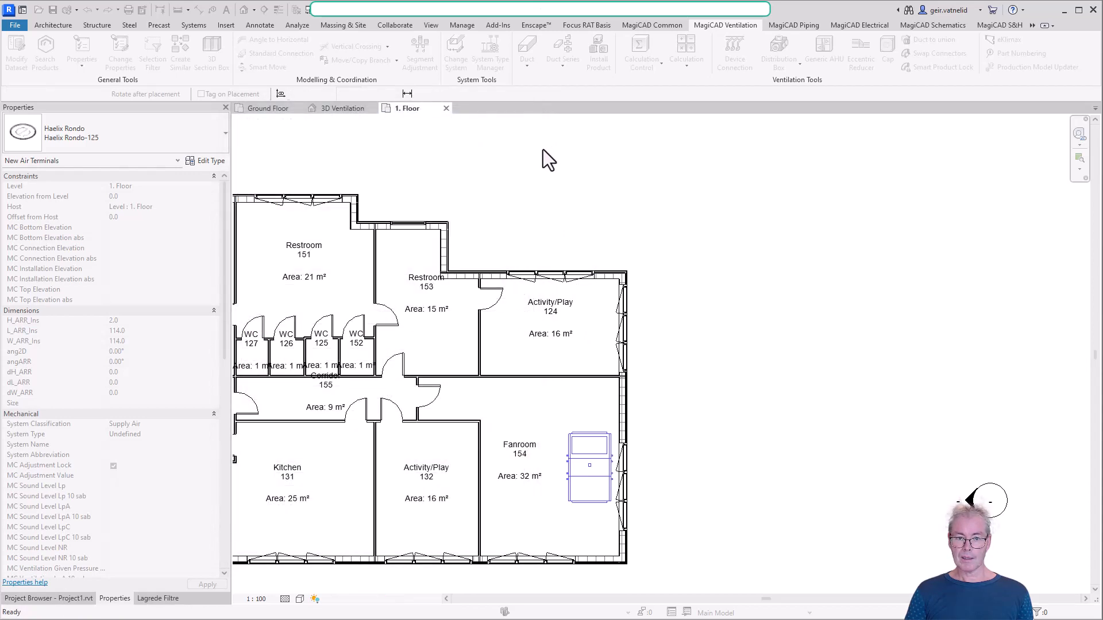
Examine the new supply valve near the air handling unit in the 3D Ventilation view and return to the 1. Floor plan
left_click(347, 109)
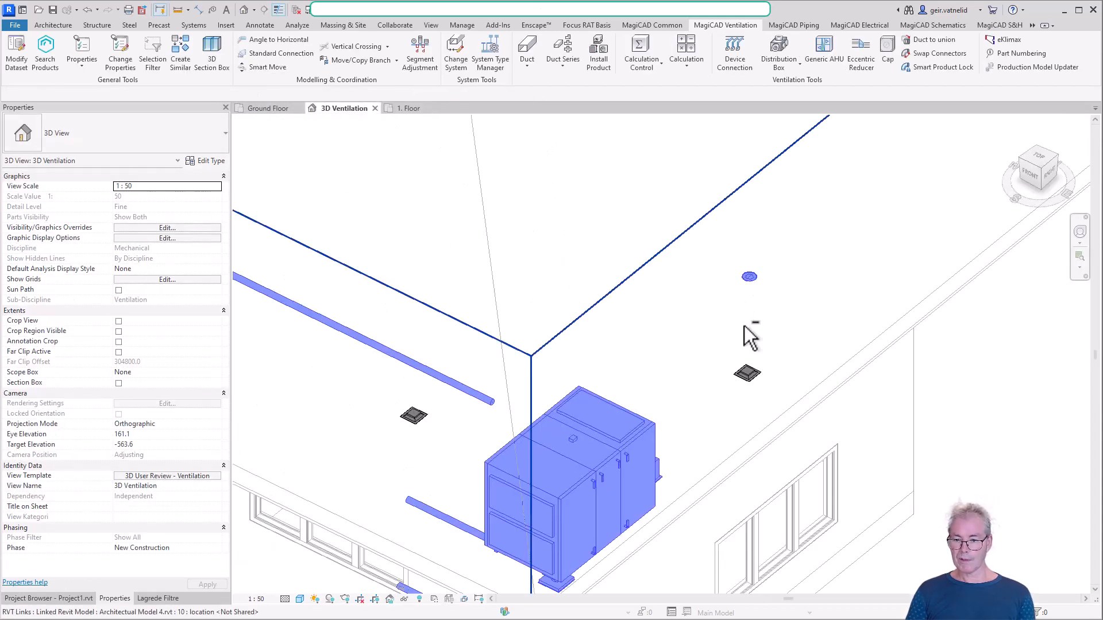
middle_click_drag(744, 326, 764, 275, "shift")
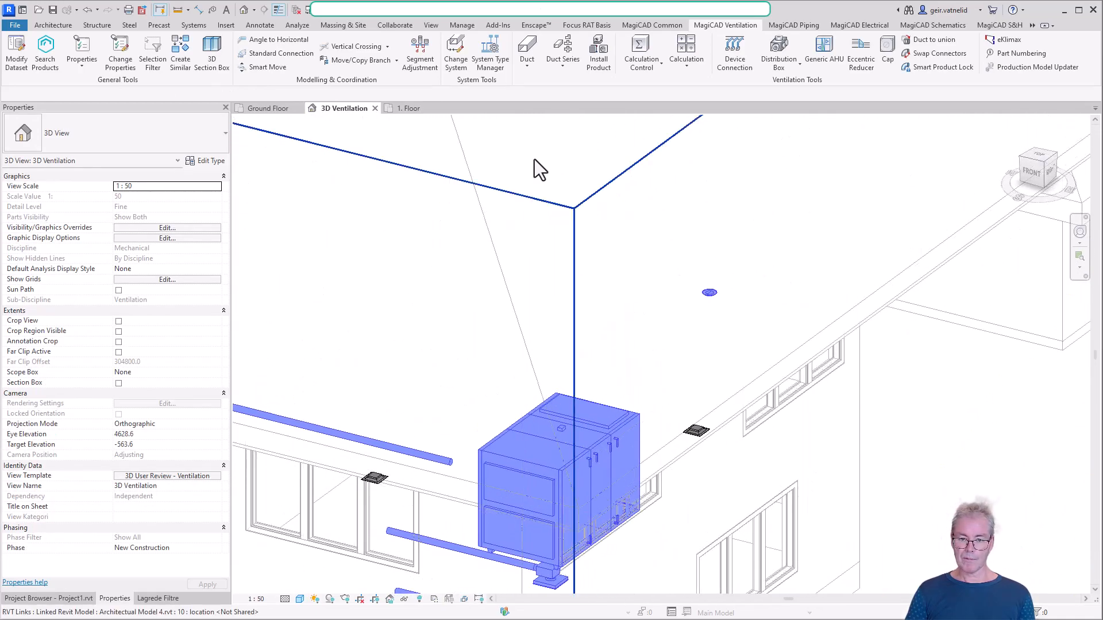
left_click(430, 109)
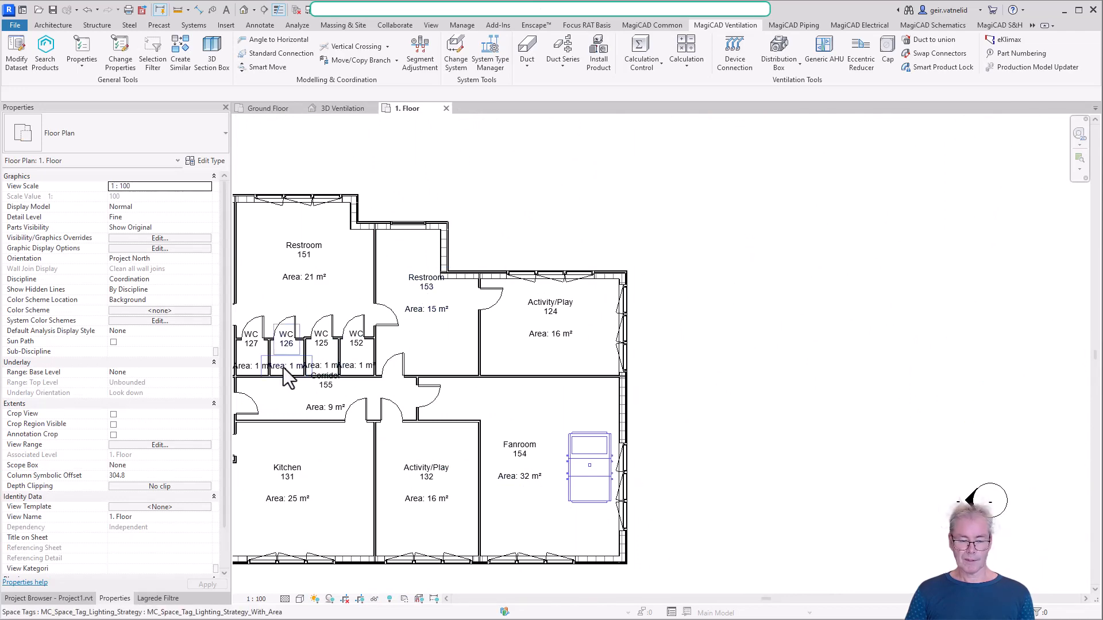
Set the top of the 1. Floor plan's view range to Level Above (2. Floor) with an offset of 50 and apply it
left_click(169, 445)
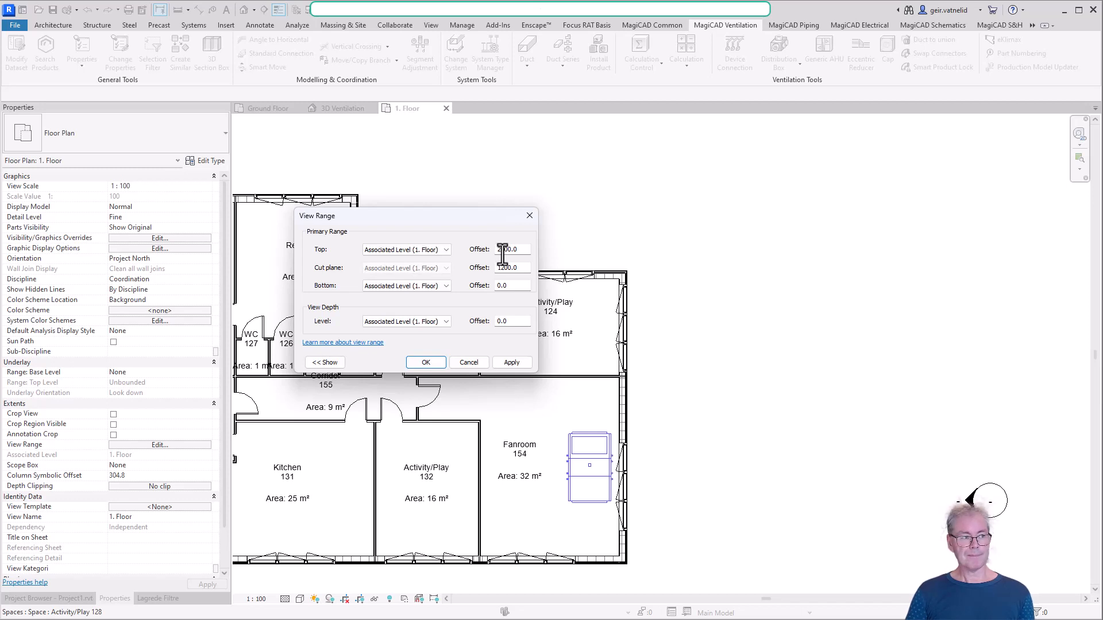
left_click(445, 249)
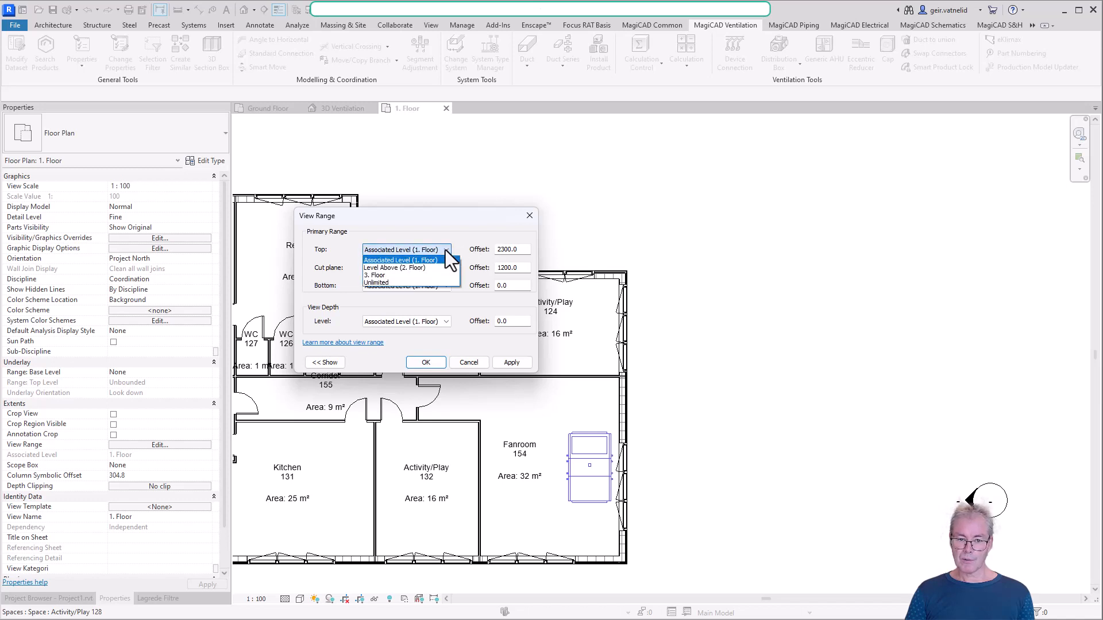
left_click(411, 268)
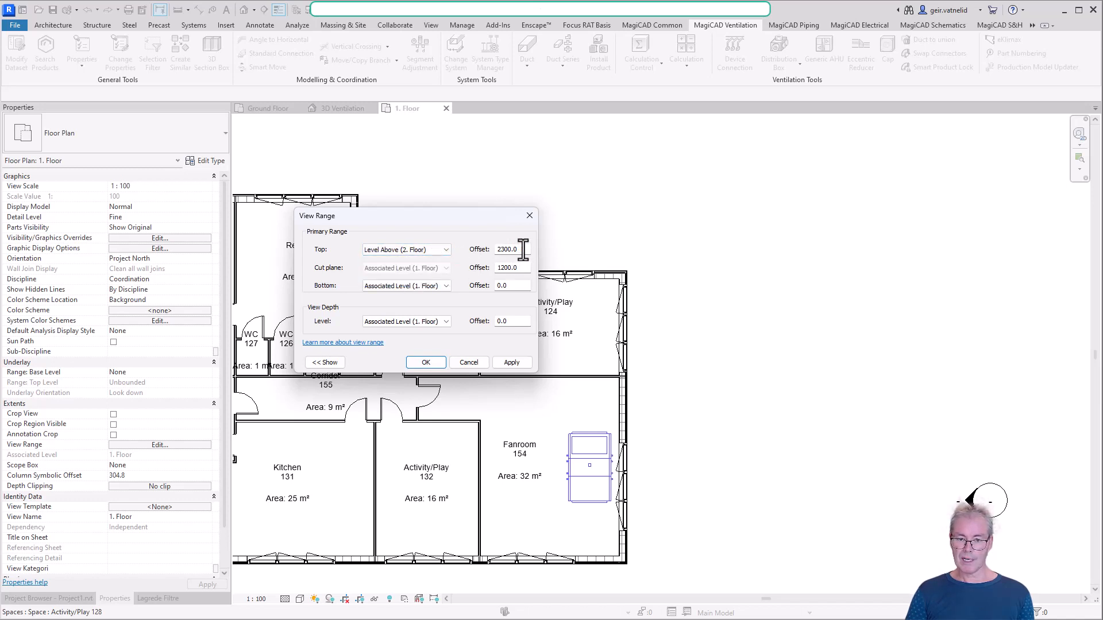
left_click_drag(522, 250, 478, 242)
type("50")
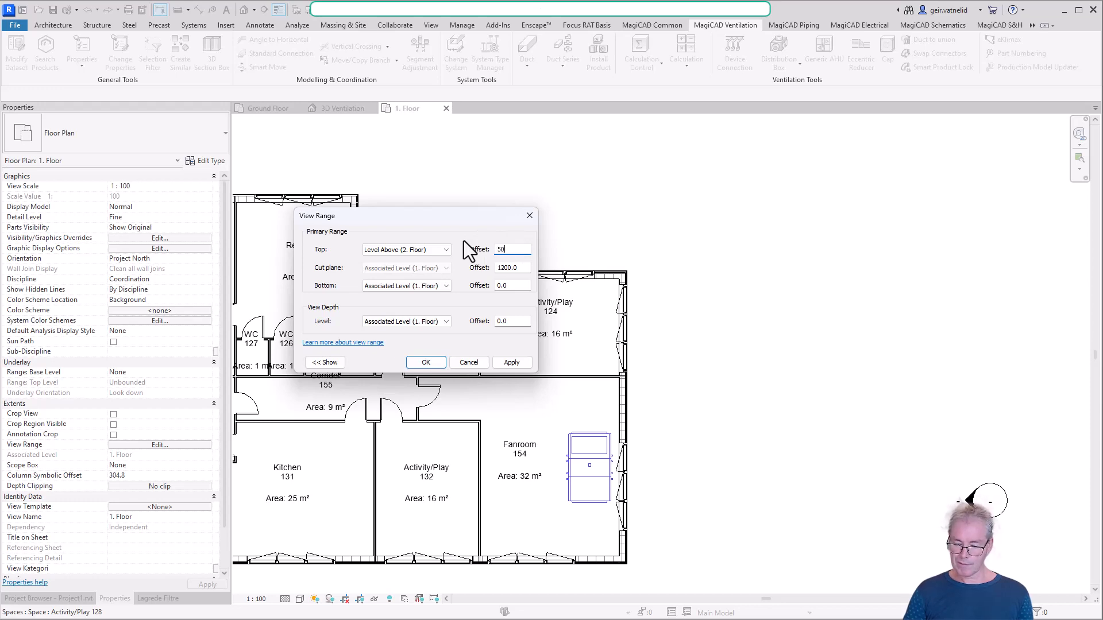
left_click(508, 363)
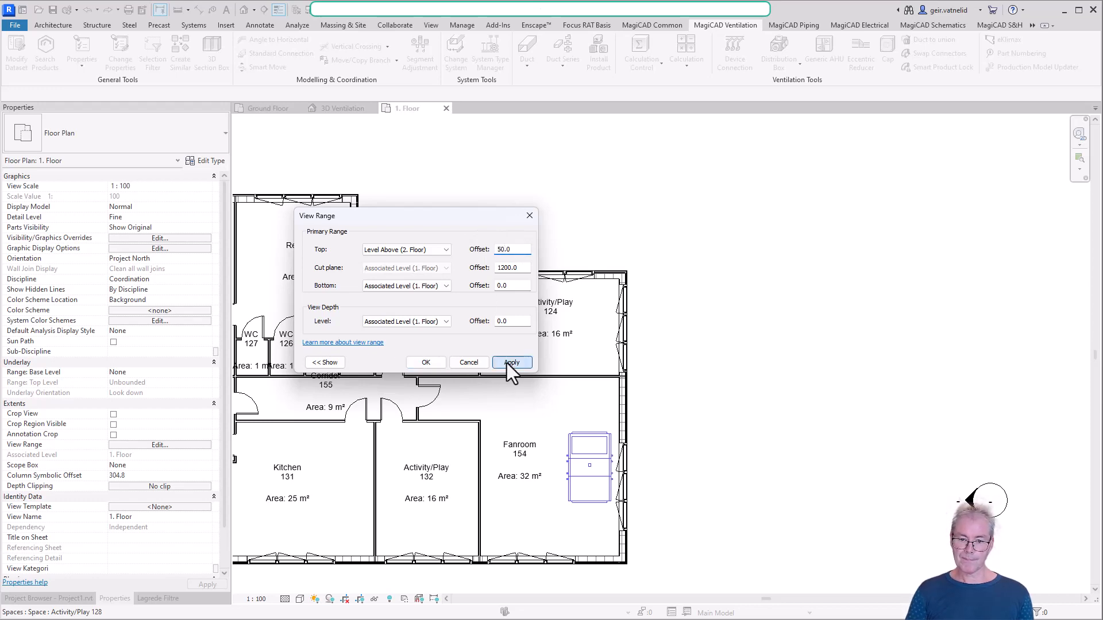
left_click(435, 364)
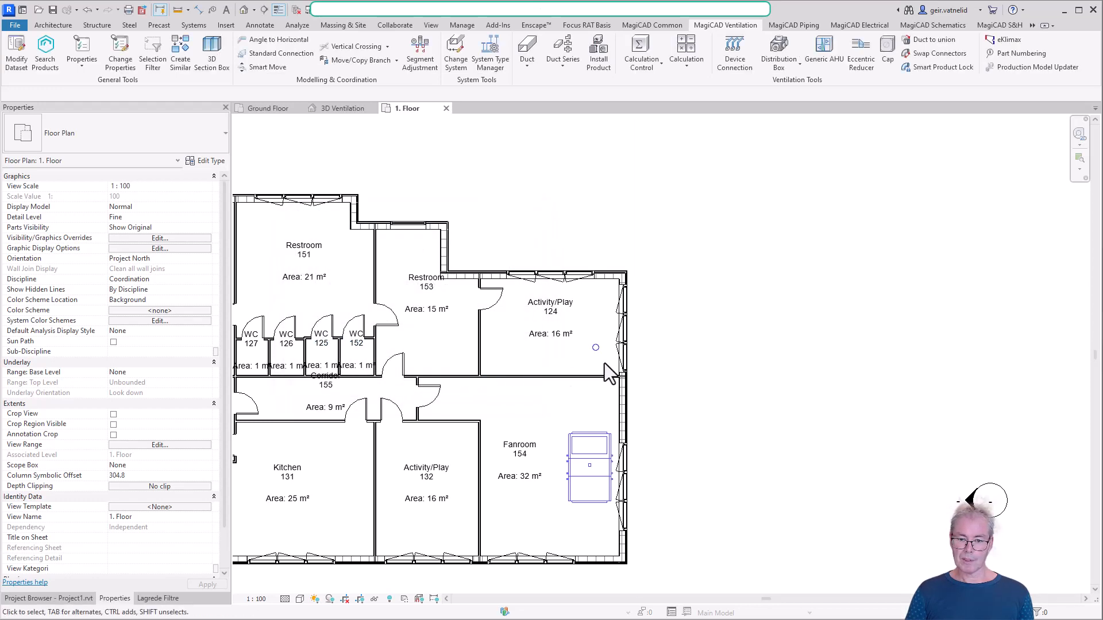
Inspect the properties of the Haelix Rondo-125 supply valve in Activity/Play 124, and clear the selection
scroll(604, 353, "up", 5)
left_click(583, 335)
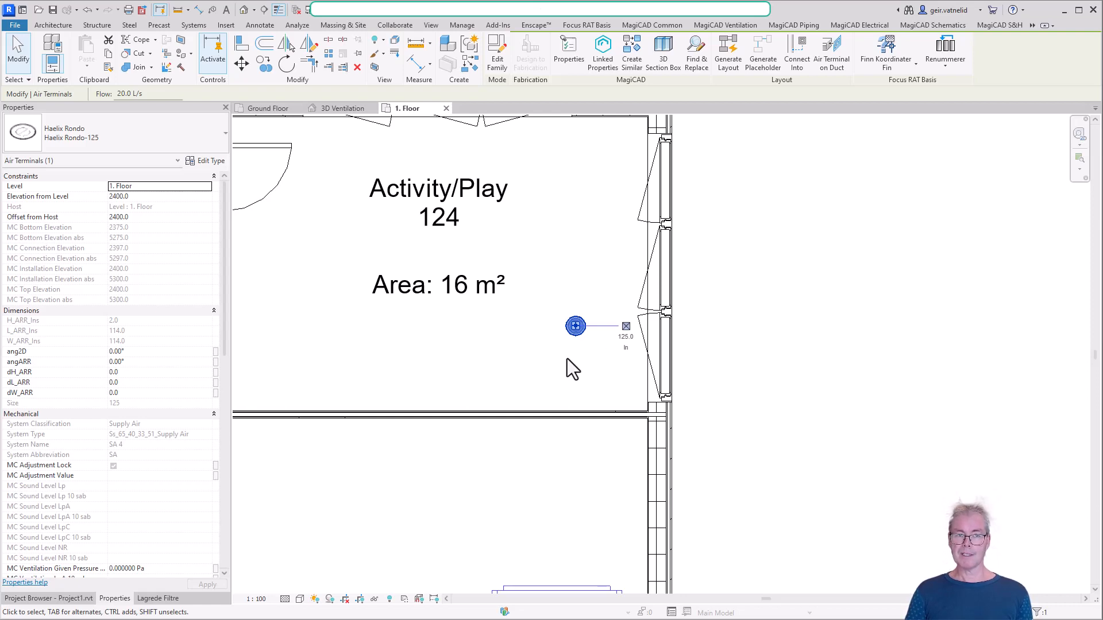
left_click(563, 356)
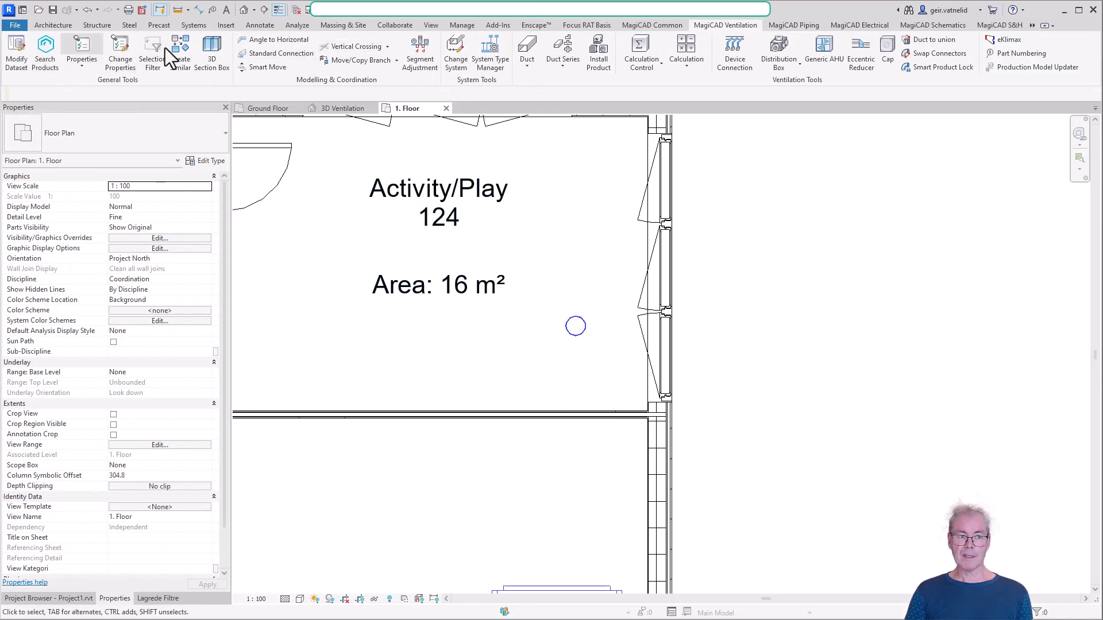
Open the MagiCAD Connect product search
left_click(1032, 25)
left_click(1051, 36)
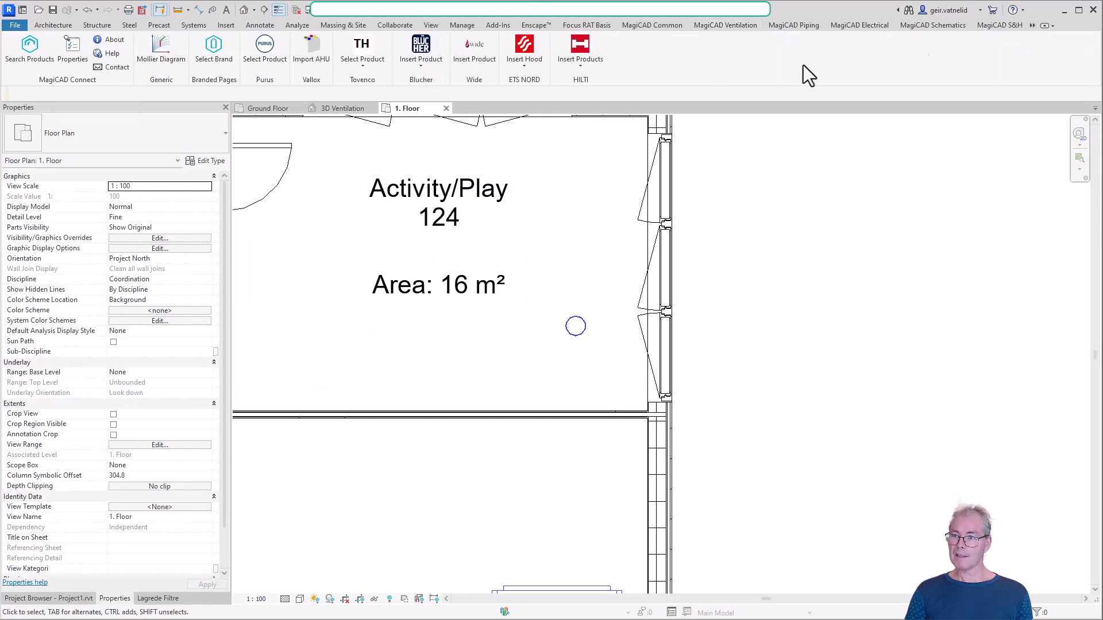
left_click(33, 46)
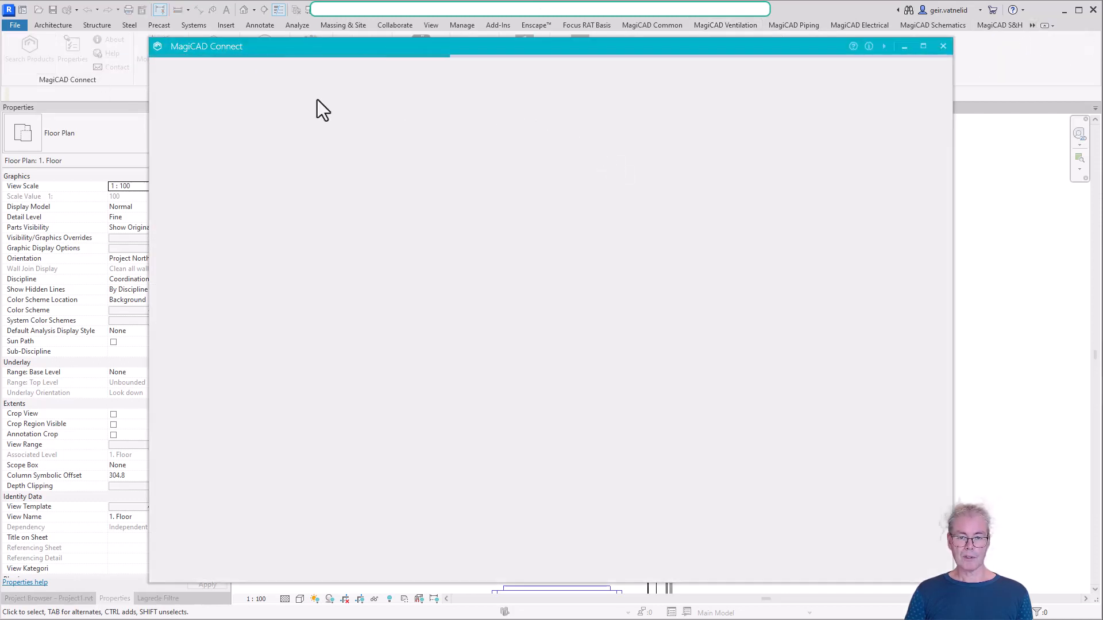